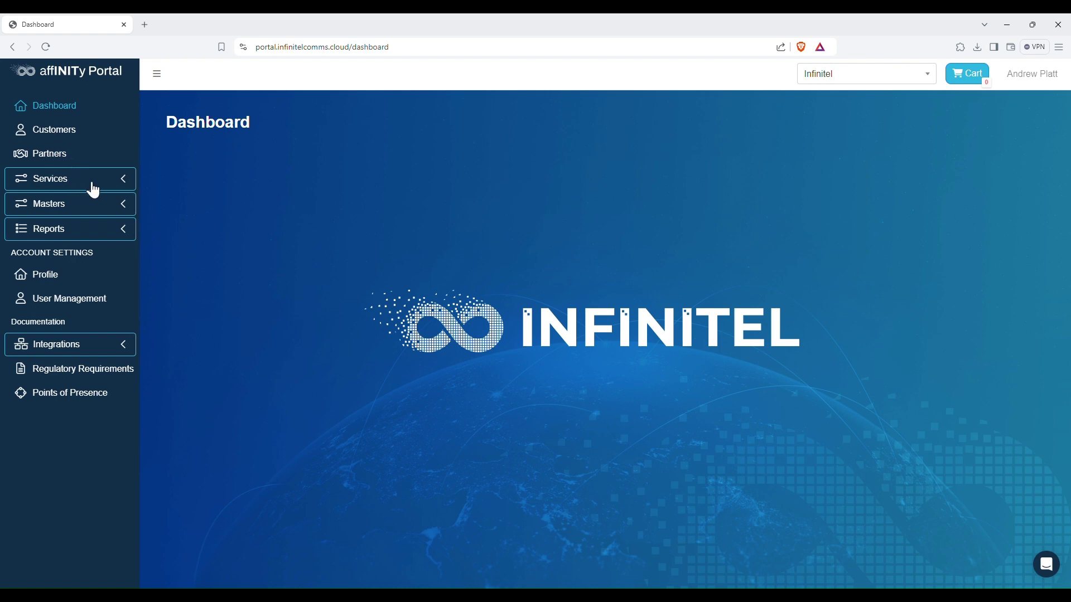
- Go to Services > Numbers > Buy Numbers and open the customer picker on the Add Number form
left_click(110, 184)
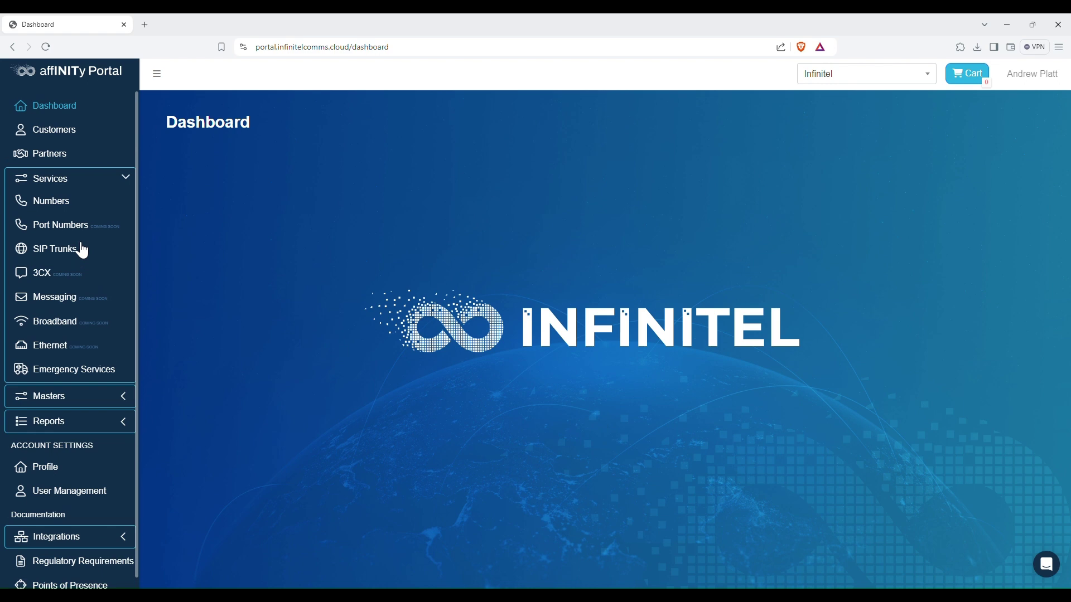
left_click(45, 207)
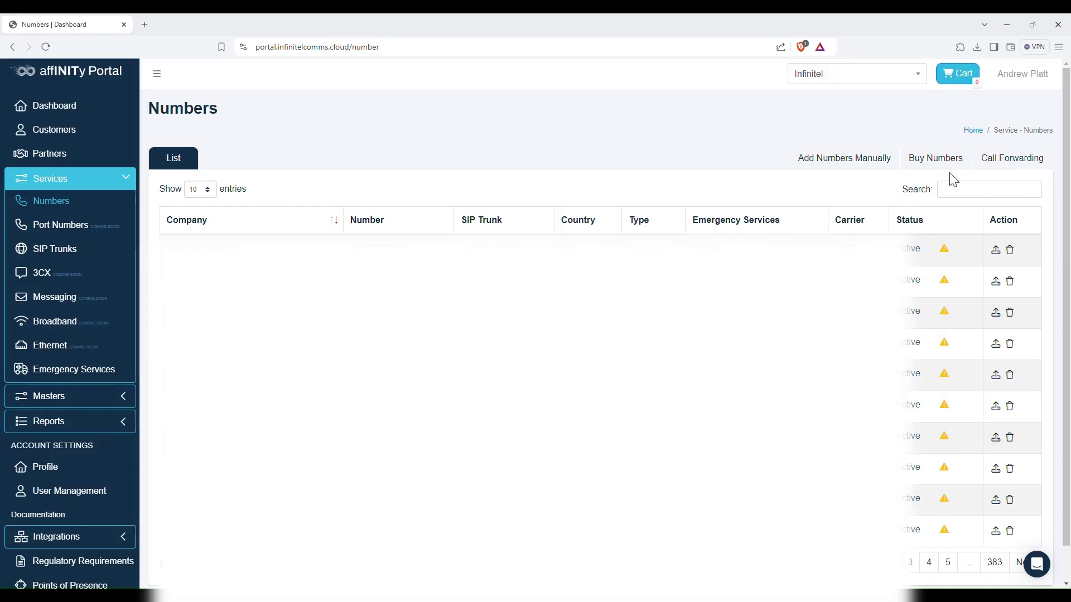
left_click(946, 167)
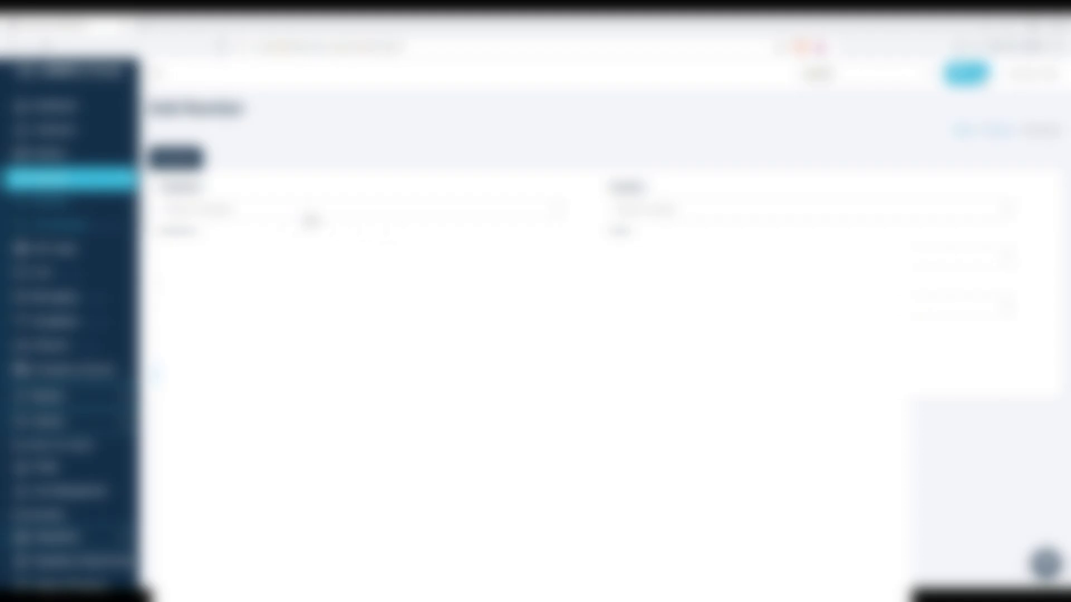
left_click(309, 215)
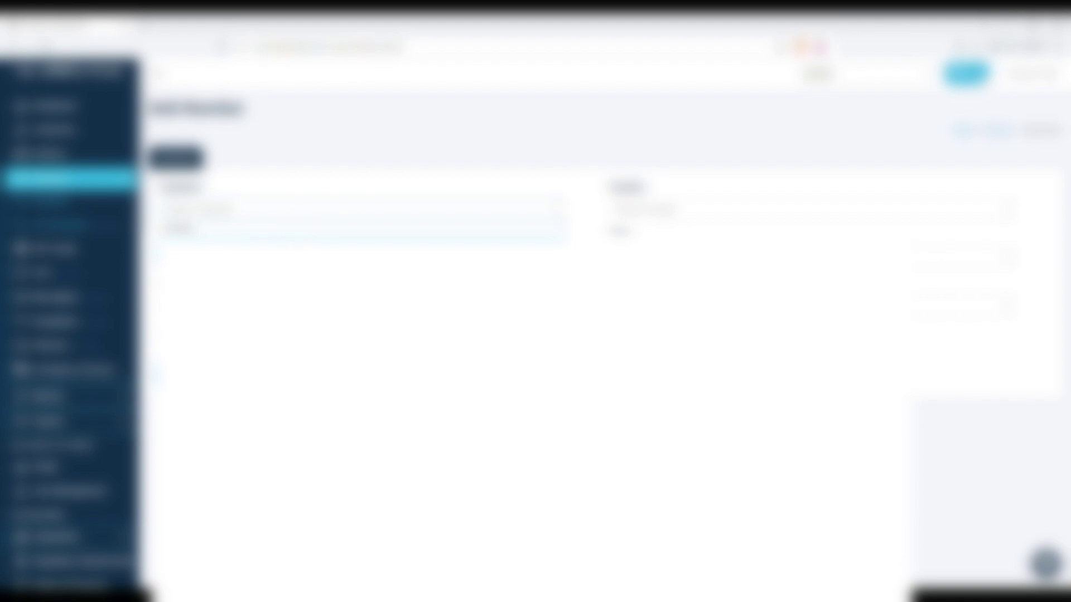
- Set the Country to United Kingdom by searching 'united kin'
left_click(681, 215)
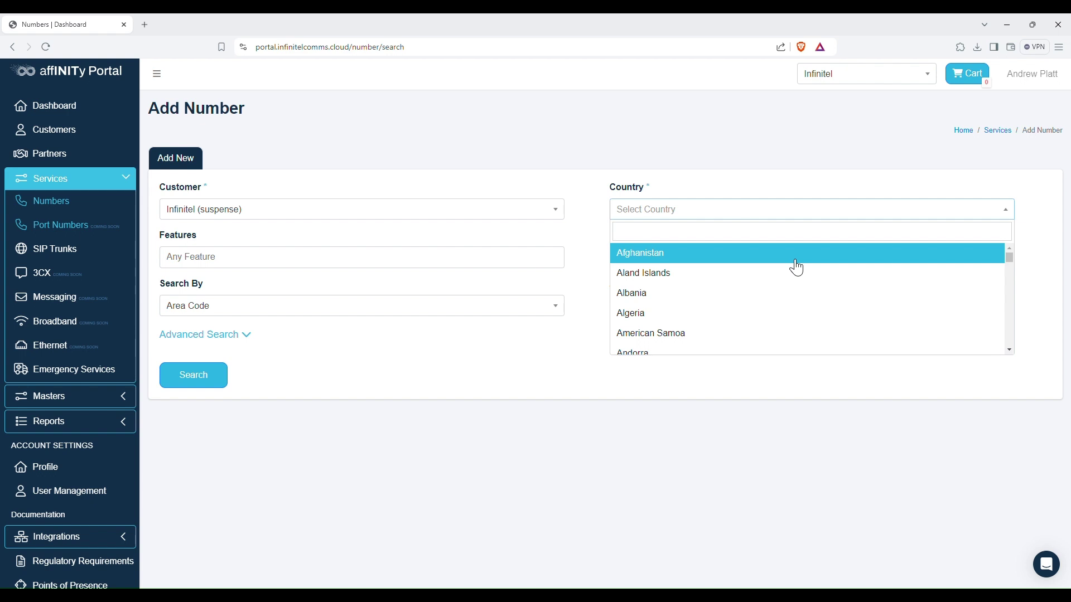
scroll(772, 282, "down", 4)
scroll(773, 283, "down", 20)
scroll(773, 281, "down", 20)
scroll(772, 282, "down", 20)
left_click(704, 215)
left_click(713, 217)
type("united kin")
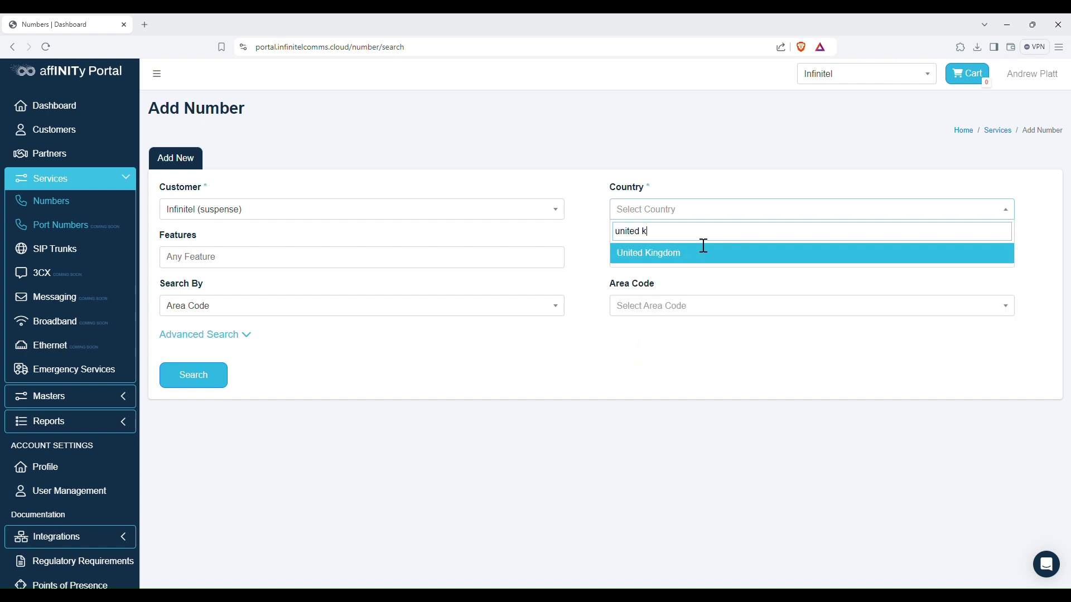
left_click(701, 251)
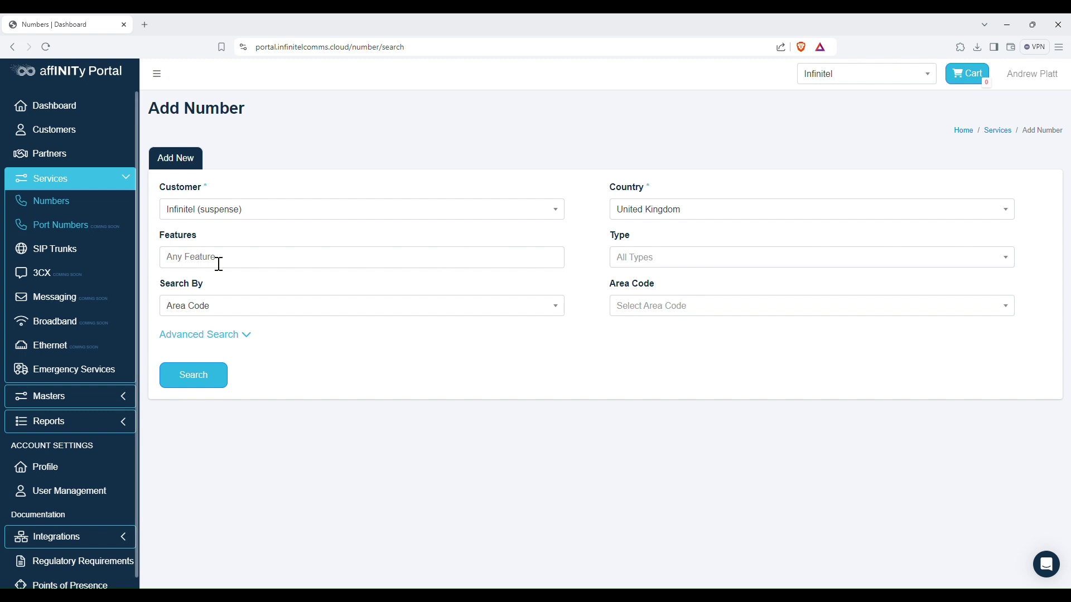
- Review the feature and type lists, then set Search By to City/Region instead of Area Code
left_click(243, 260)
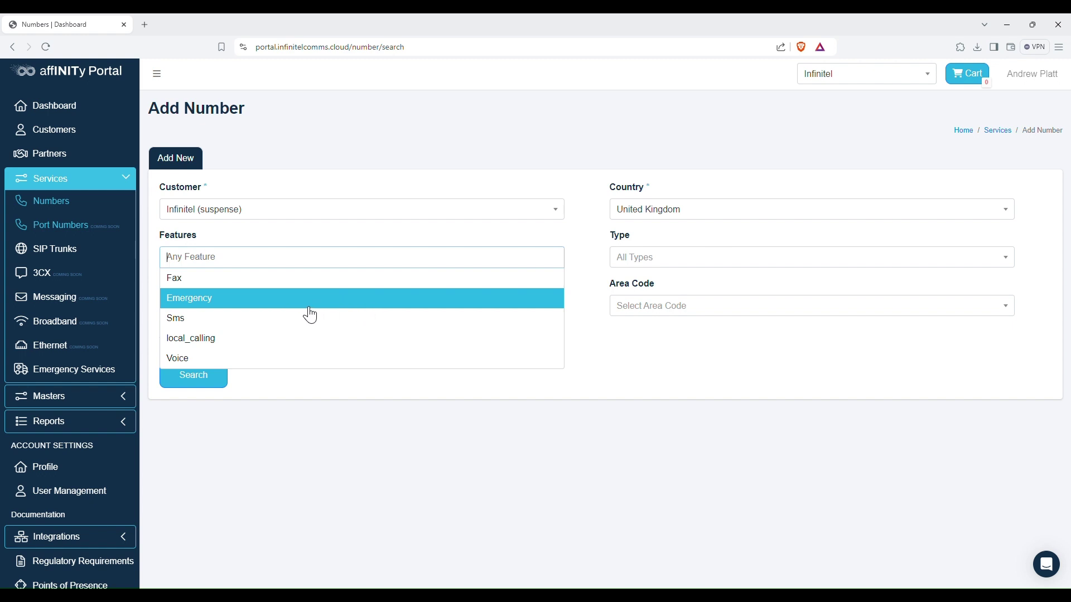
left_click(701, 262)
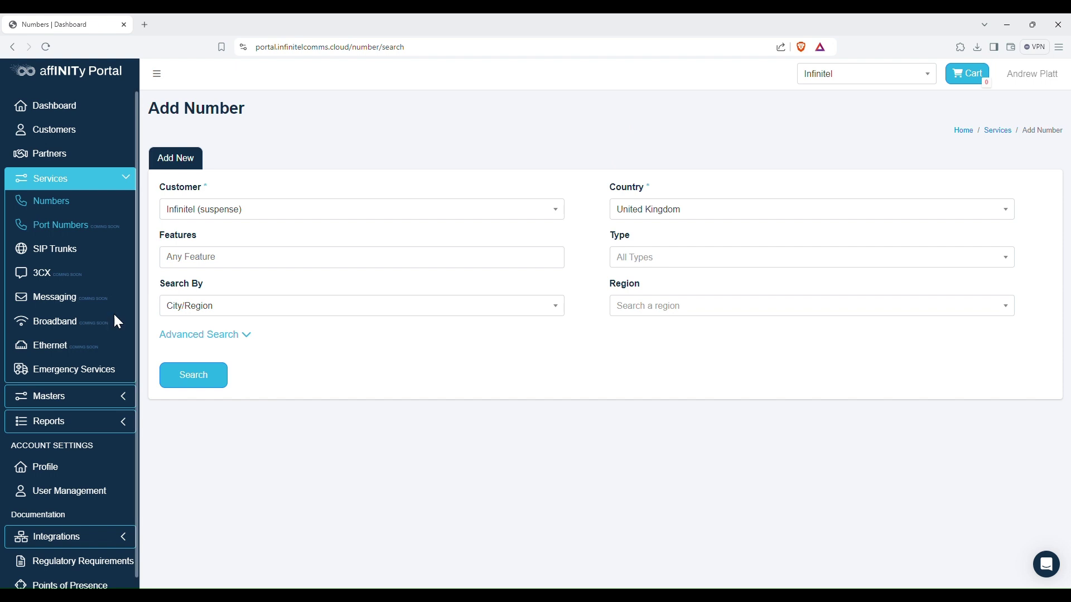
left_click(311, 313)
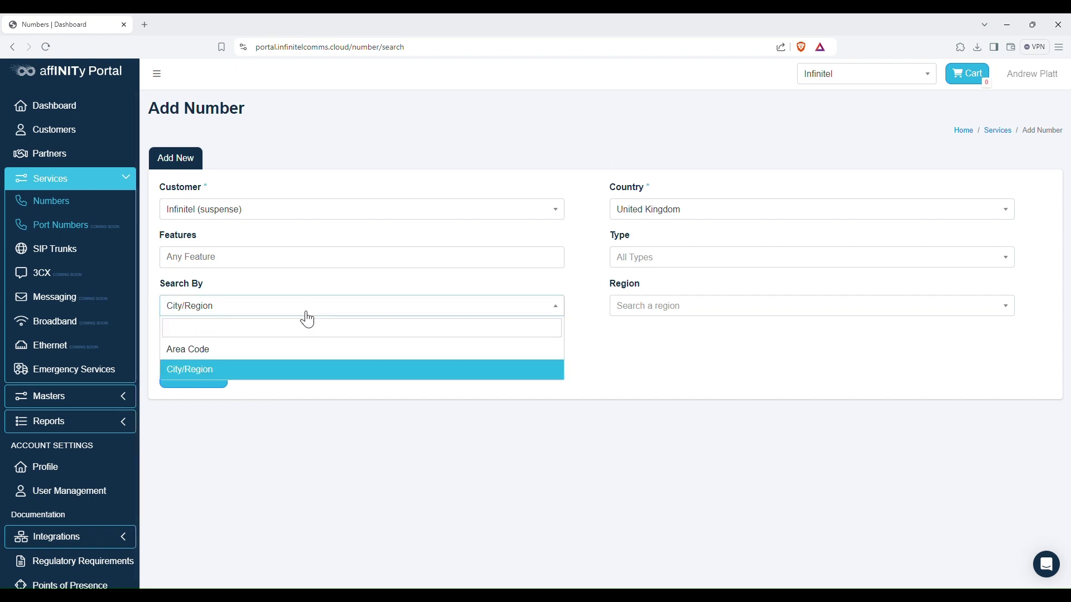
left_click(223, 350)
left_click(725, 311)
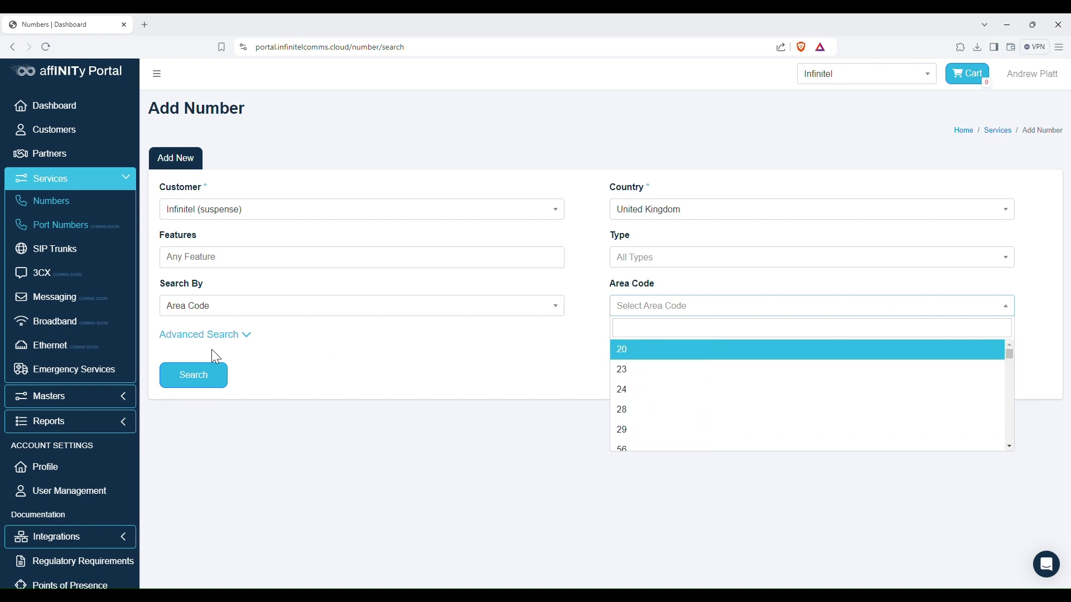
left_click(296, 313)
left_click(223, 368)
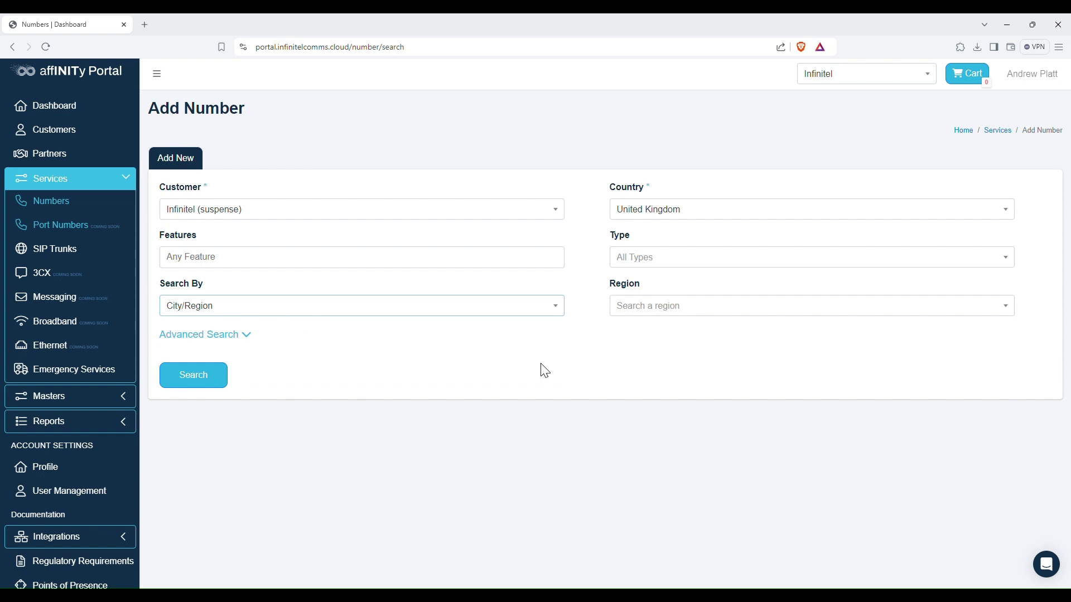
- Choose Wigan, GB as the region and expand the Advanced Search options
left_click(660, 311)
left_click(697, 338)
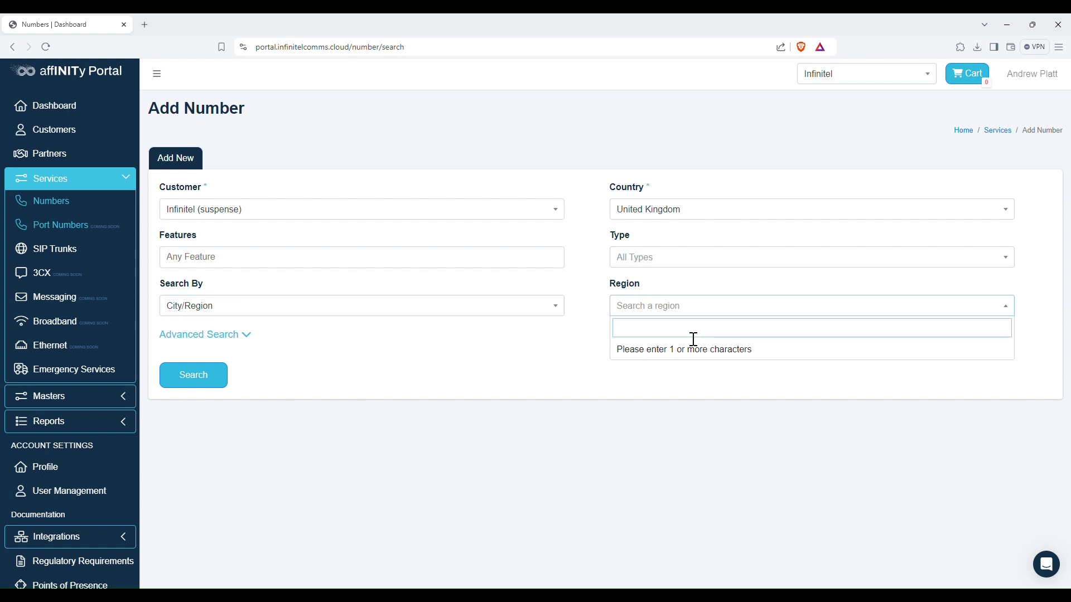
type("wigan")
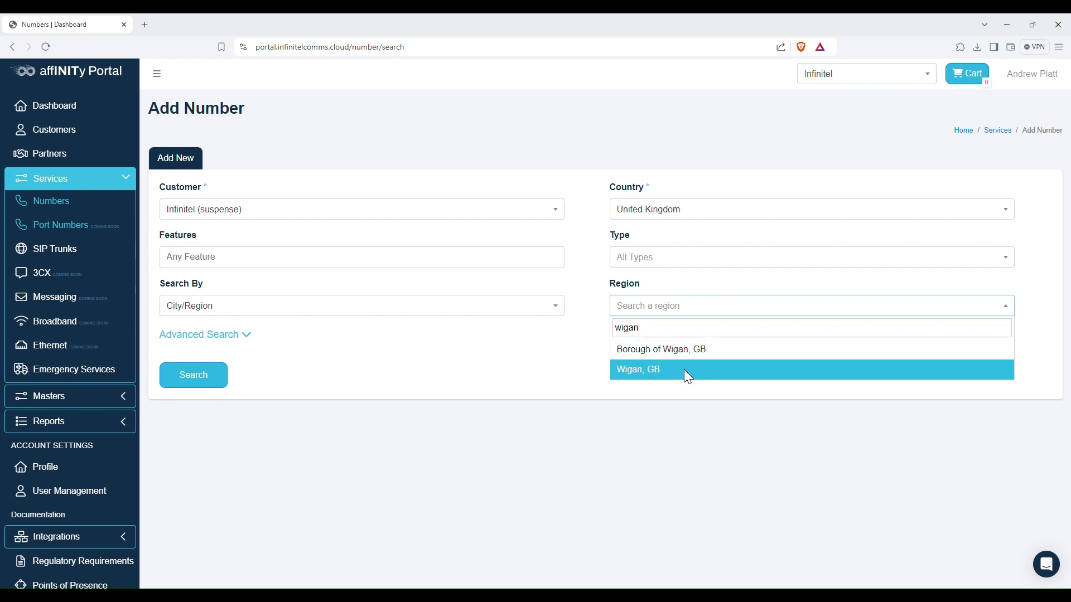
left_click(690, 371)
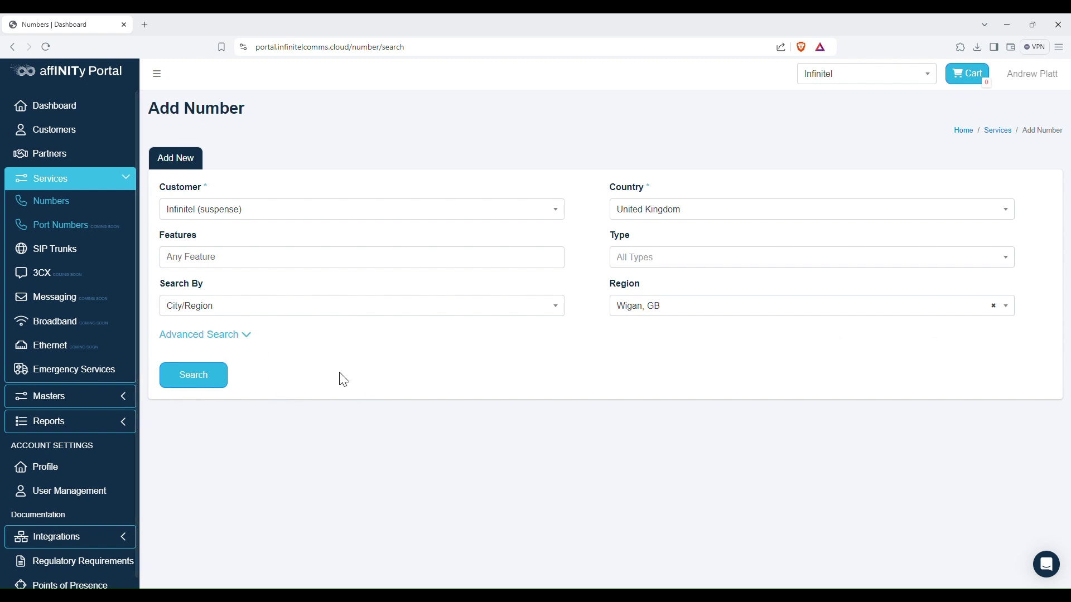
left_click(228, 342)
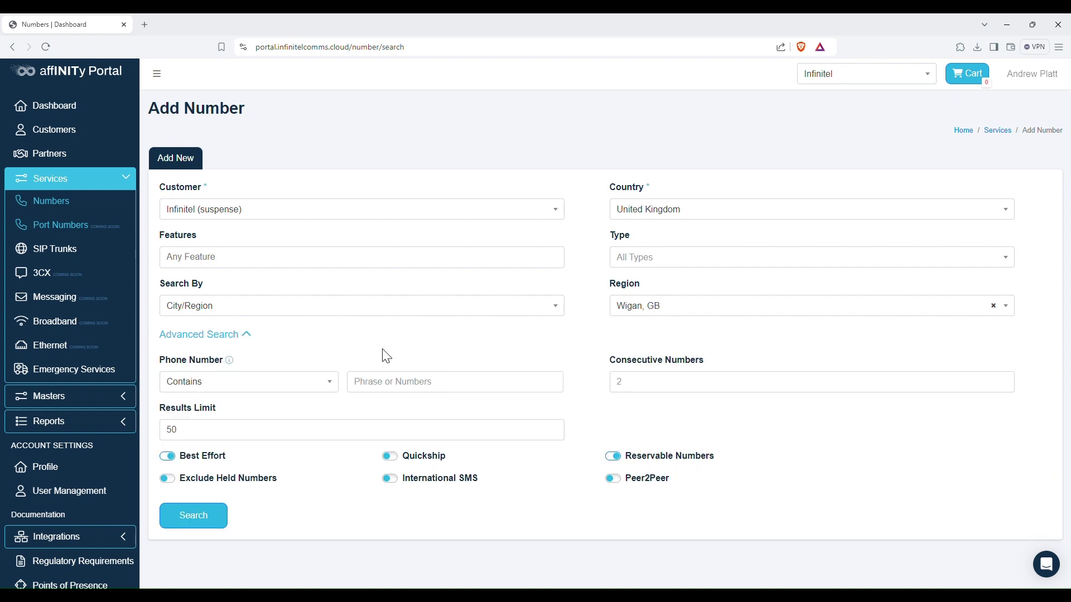
- Set Phone Number to Ends with, clear the phrase, request 10 consecutive numbers, and search
left_click(441, 397)
left_click(306, 388)
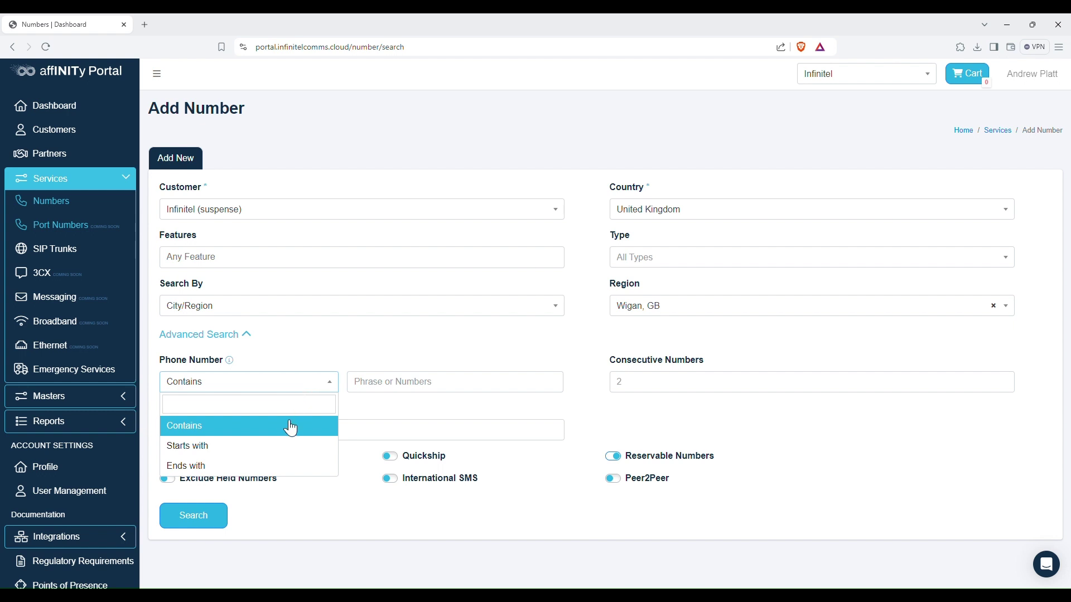
left_click(203, 466)
left_click(418, 391)
type("007")
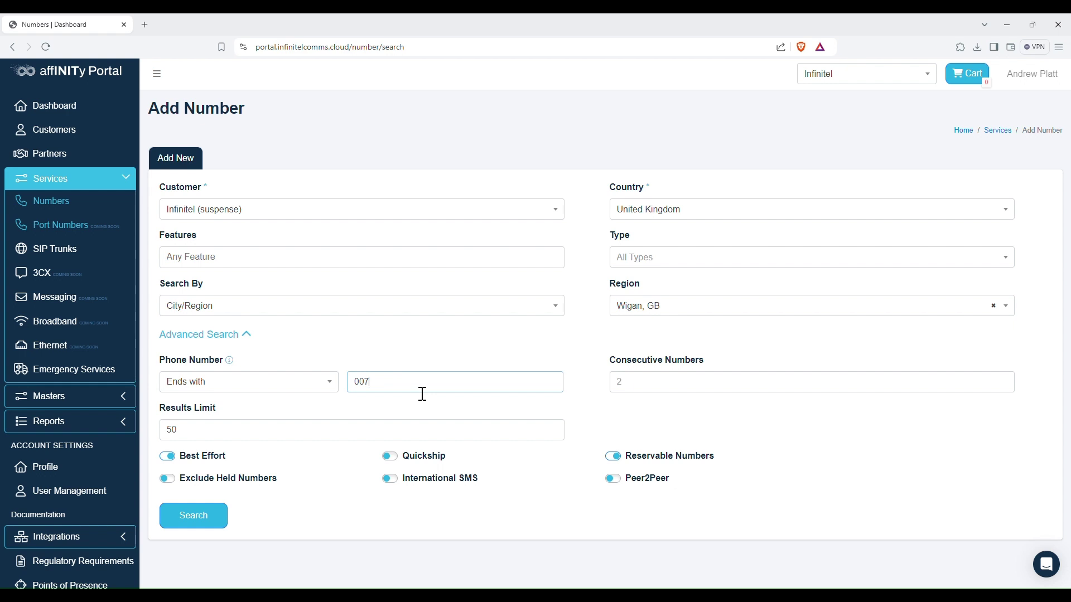
left_click_drag(422, 394, 203, 379)
key("BackSpace")
left_click(677, 392)
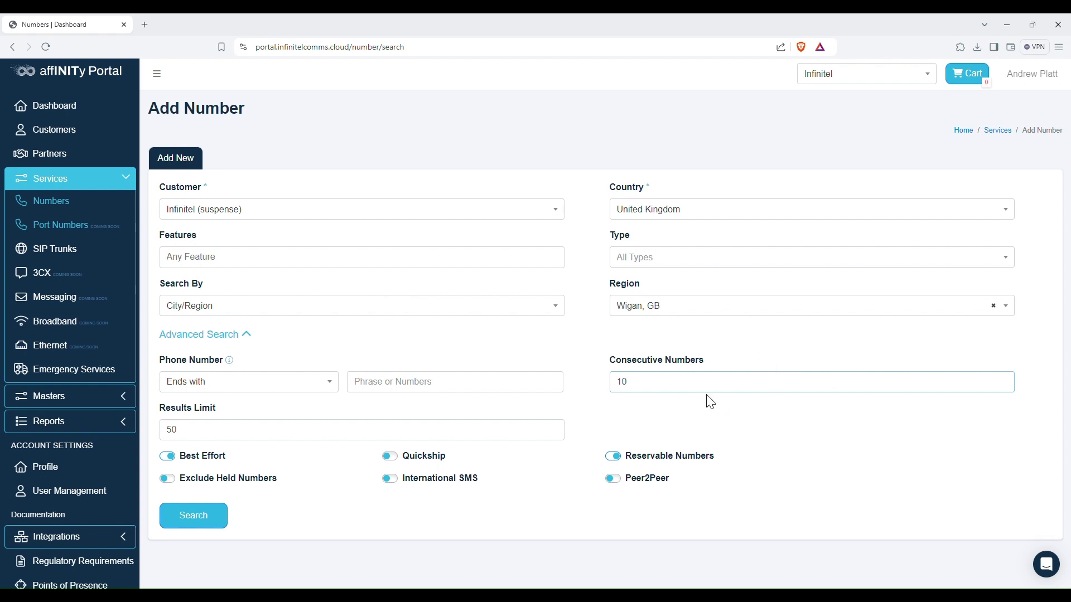
left_click(199, 520)
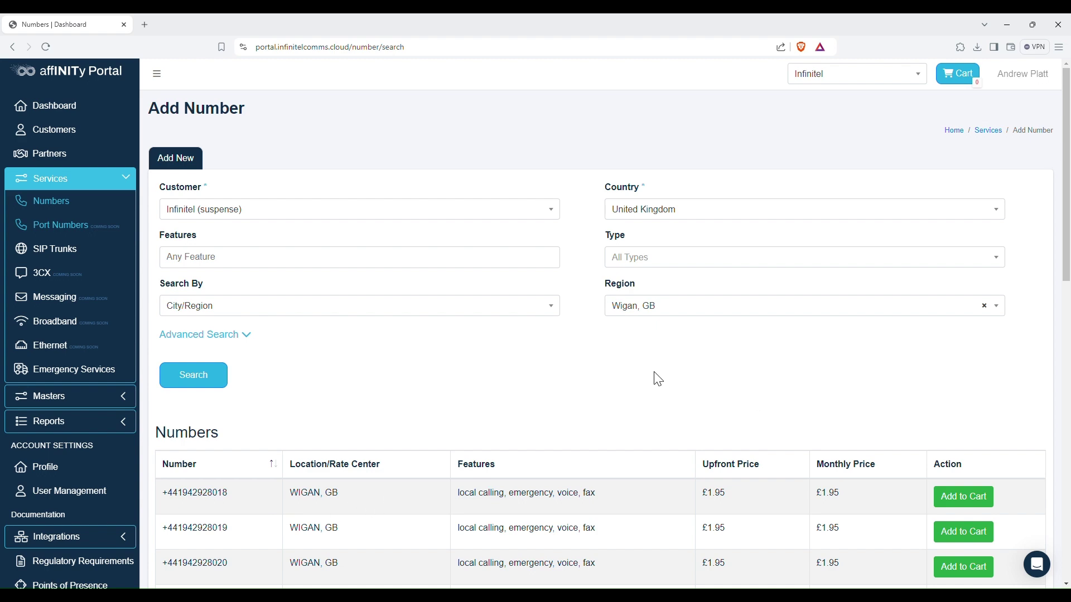
- Add six of the listed Wigan numbers to the cart
scroll(657, 379, "down", 10)
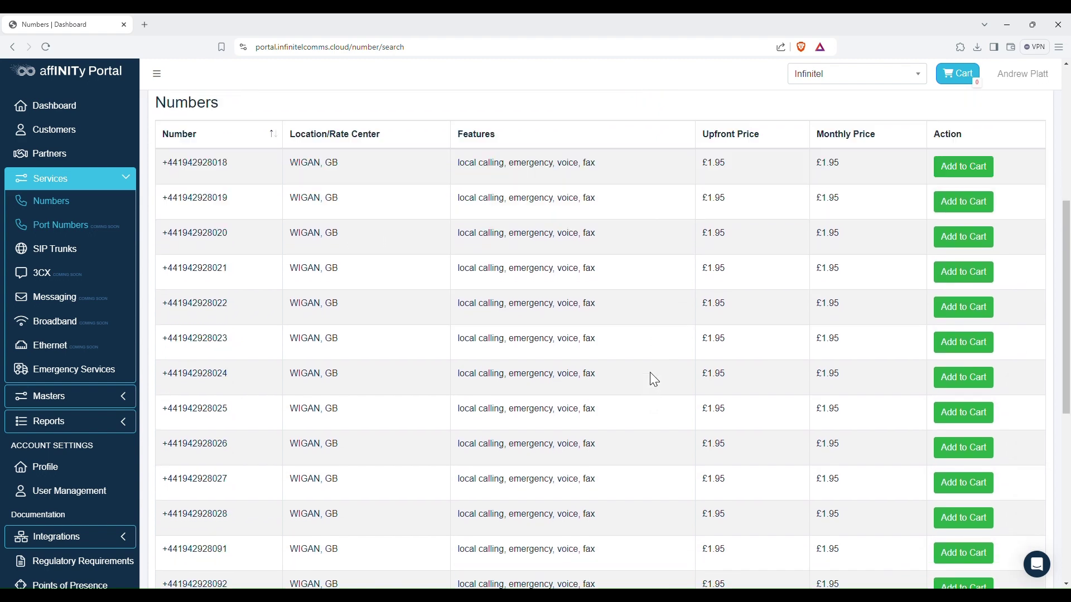
scroll(648, 376, "down", 3)
scroll(648, 376, "up", 10)
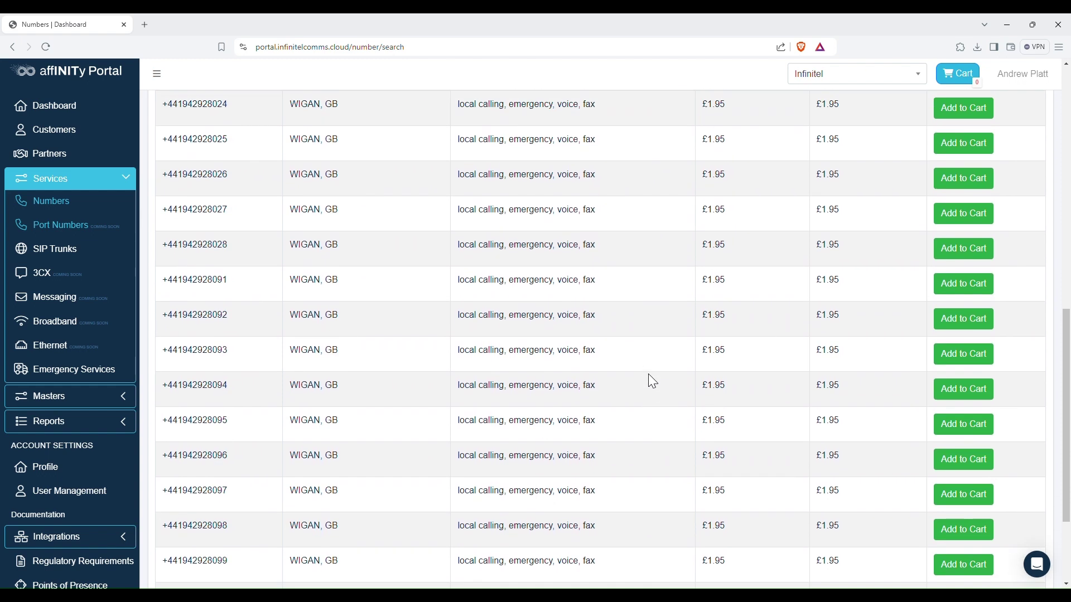
scroll(652, 381, "up", 3)
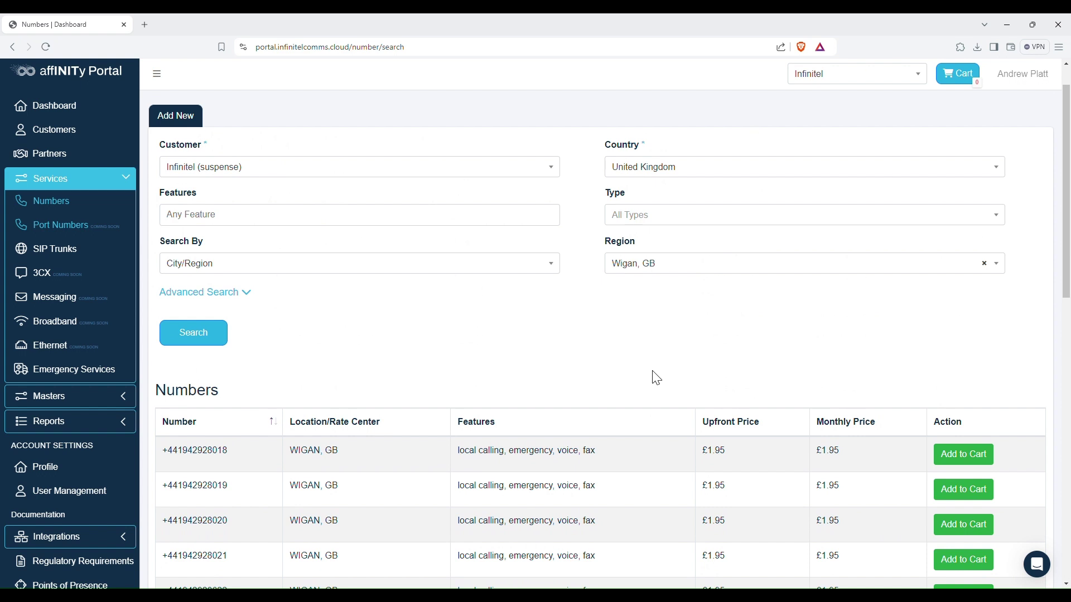
scroll(656, 378, "down", 1)
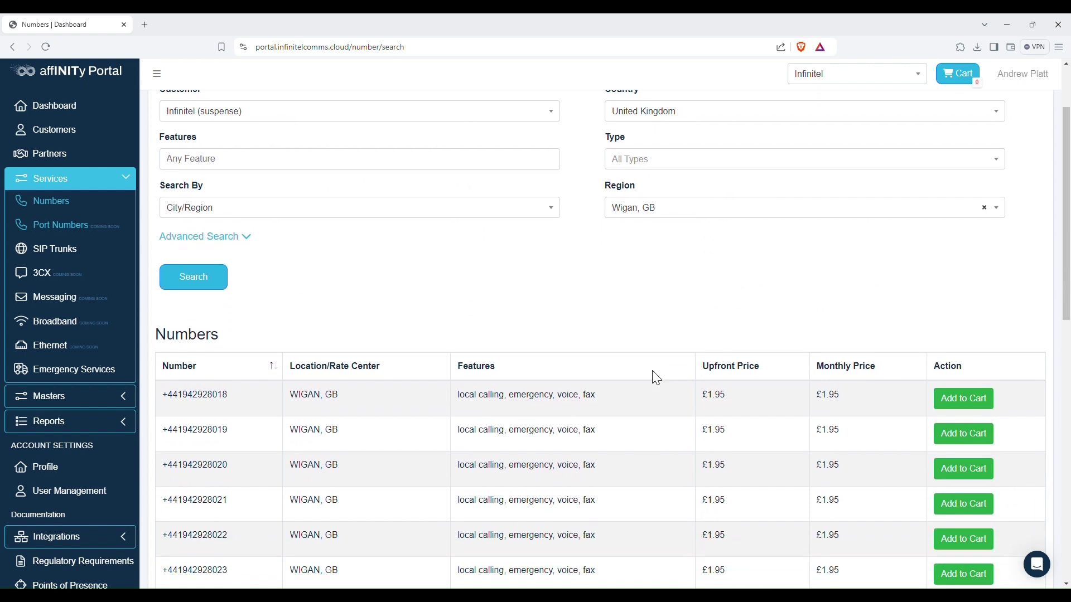
scroll(657, 379, "down", 2)
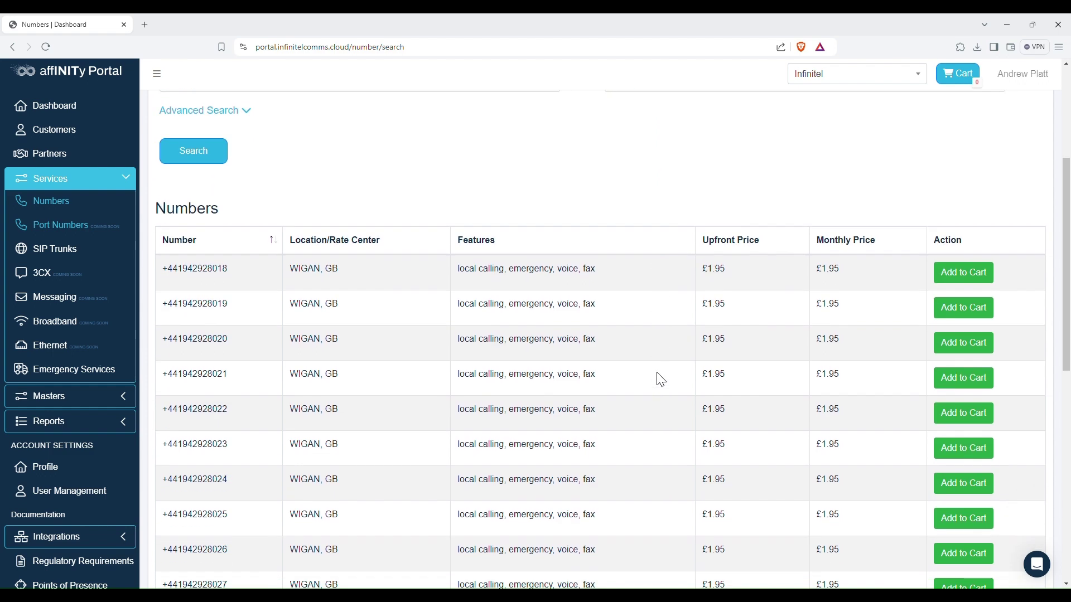
left_click(963, 343)
left_click(947, 381)
left_click(931, 411)
left_click(937, 447)
left_click(930, 482)
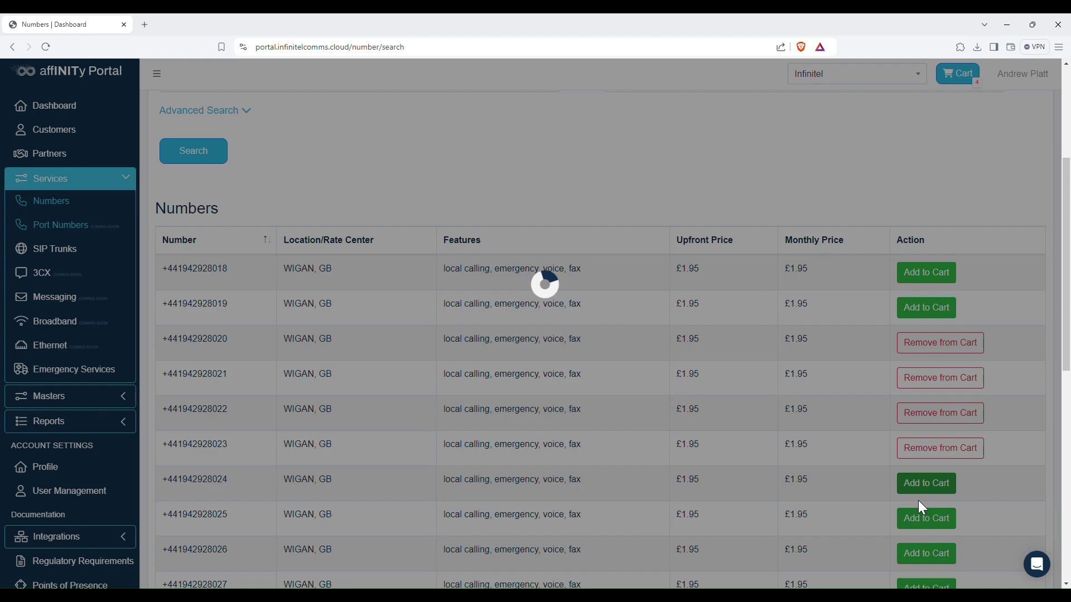
left_click(922, 555)
- Add three more Wigan numbers so the cart holds ten, then open the cart
scroll(948, 502, "down", 2)
left_click(943, 483)
left_click(932, 513)
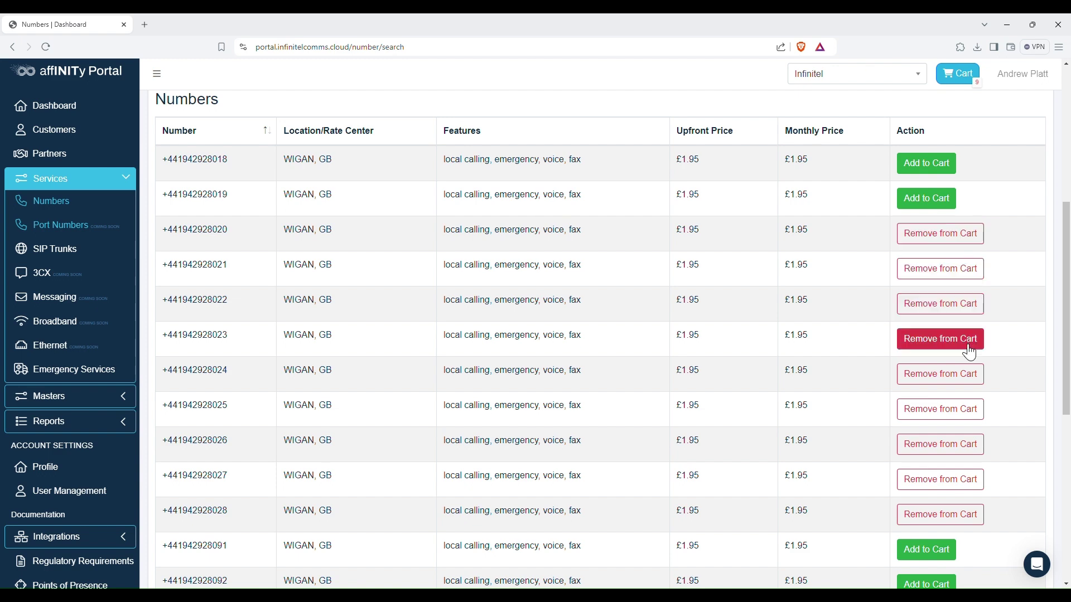
left_click(929, 550)
scroll(765, 444, "up", 5)
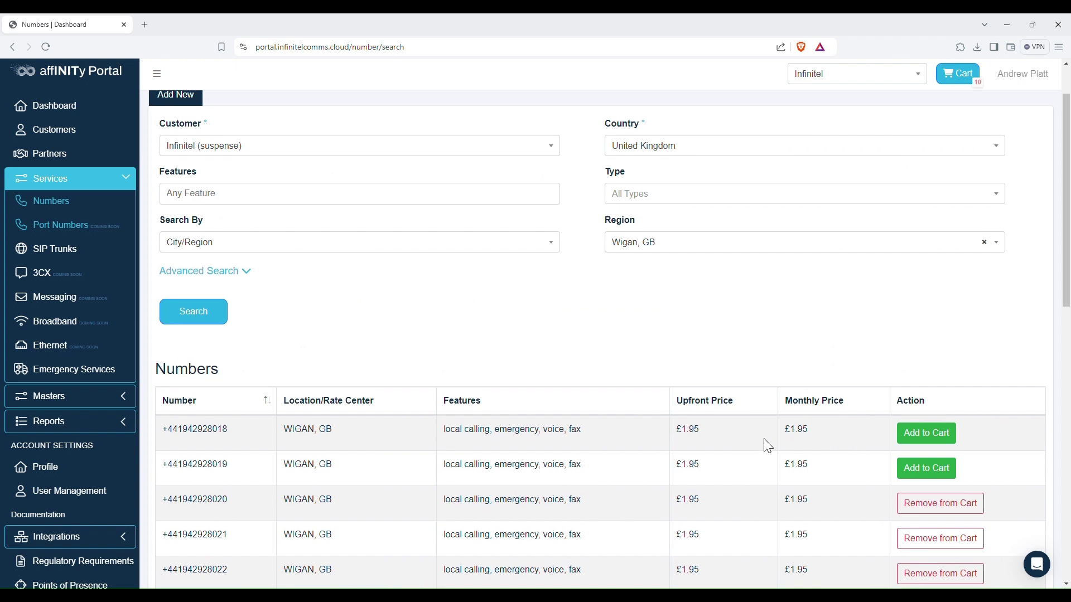
scroll(864, 329, "up", 2)
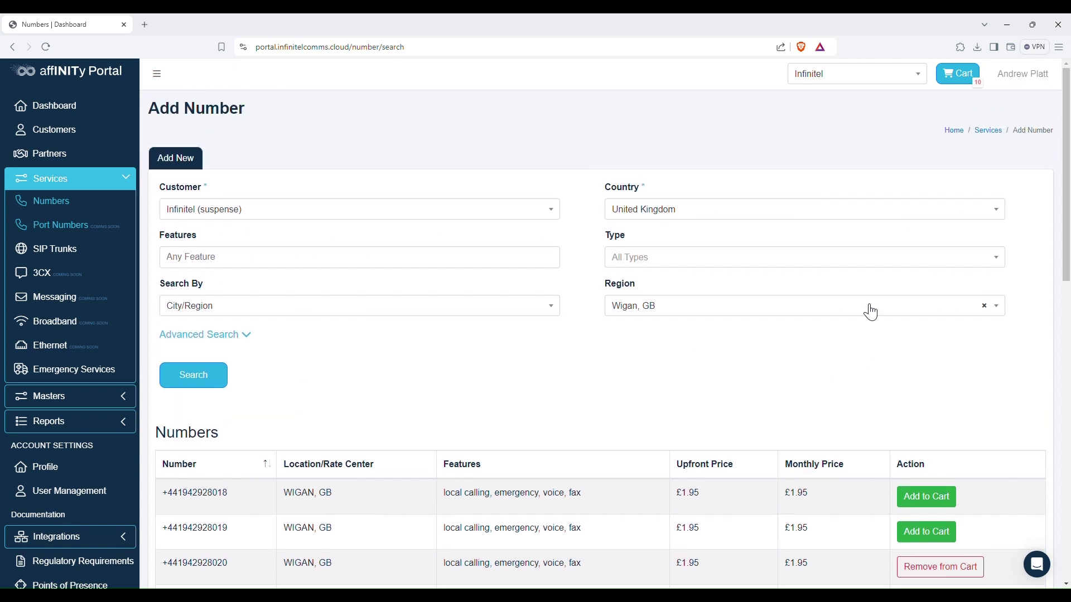
left_click(960, 73)
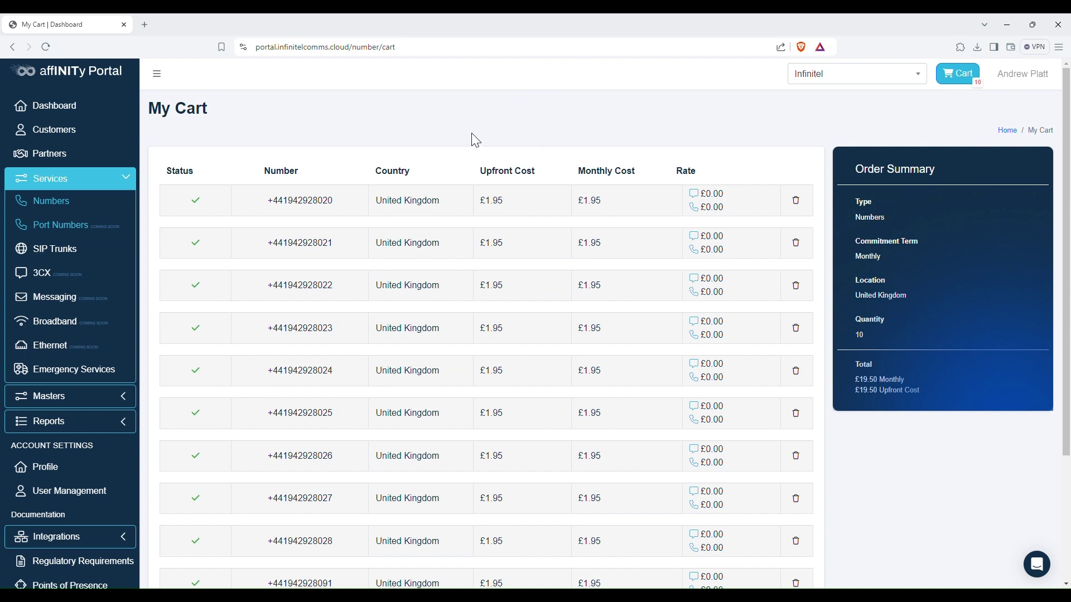
- Assign the first SIP trunk in the list to the ten-number order
scroll(502, 140, "down", 3)
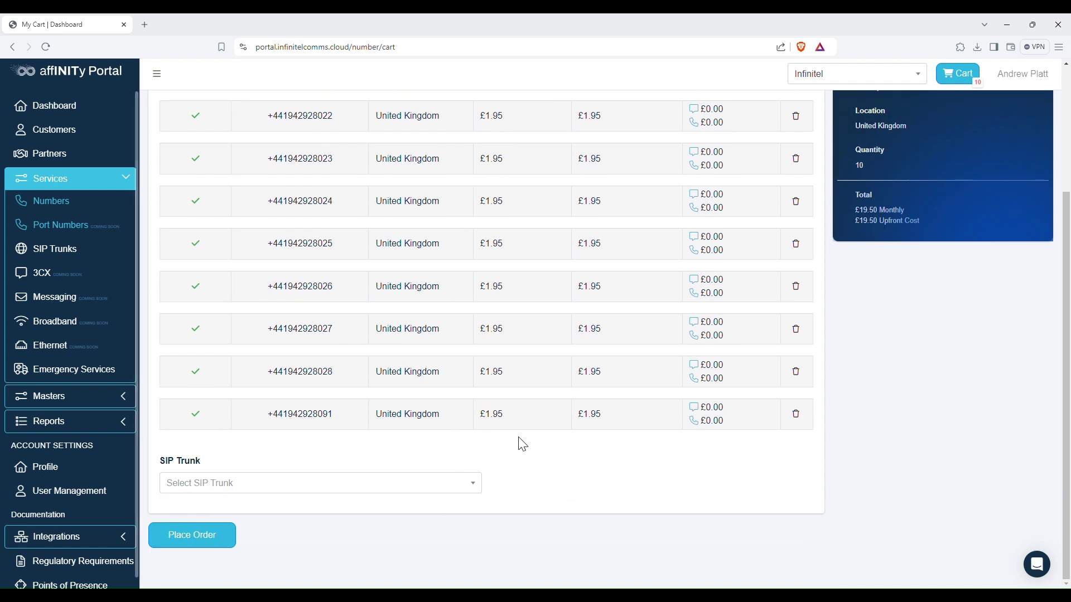
left_click(424, 483)
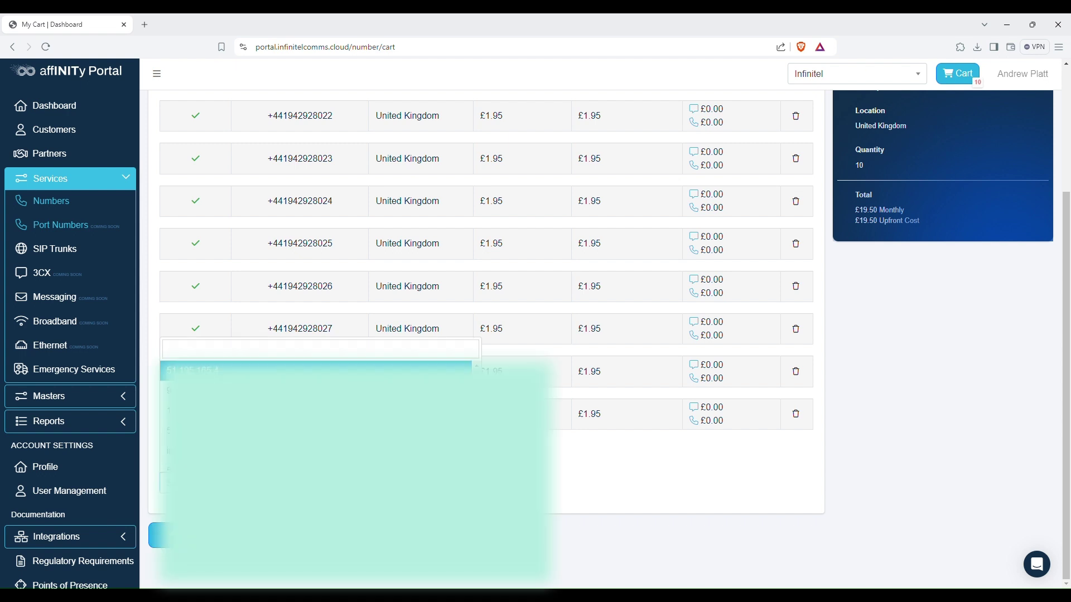
scroll(601, 337, "up", 2)
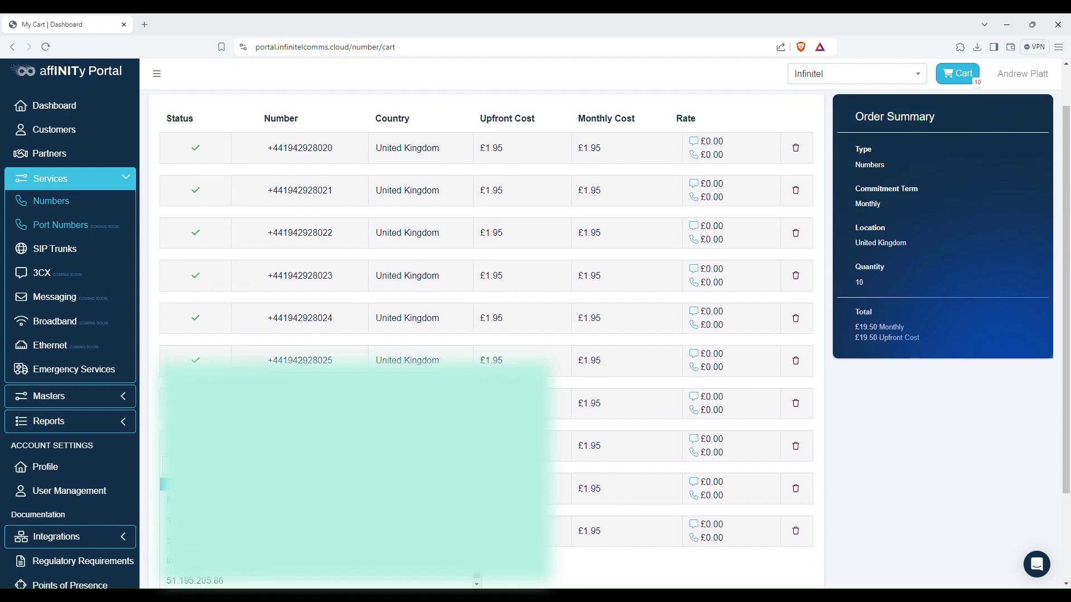
scroll(485, 335, "down", 2)
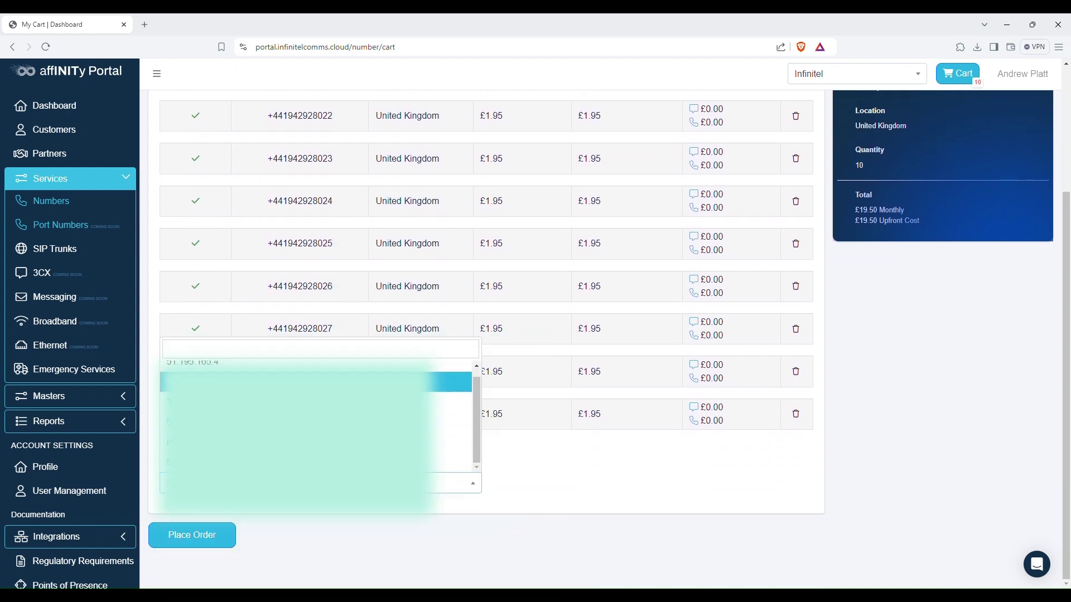
left_click(266, 371)
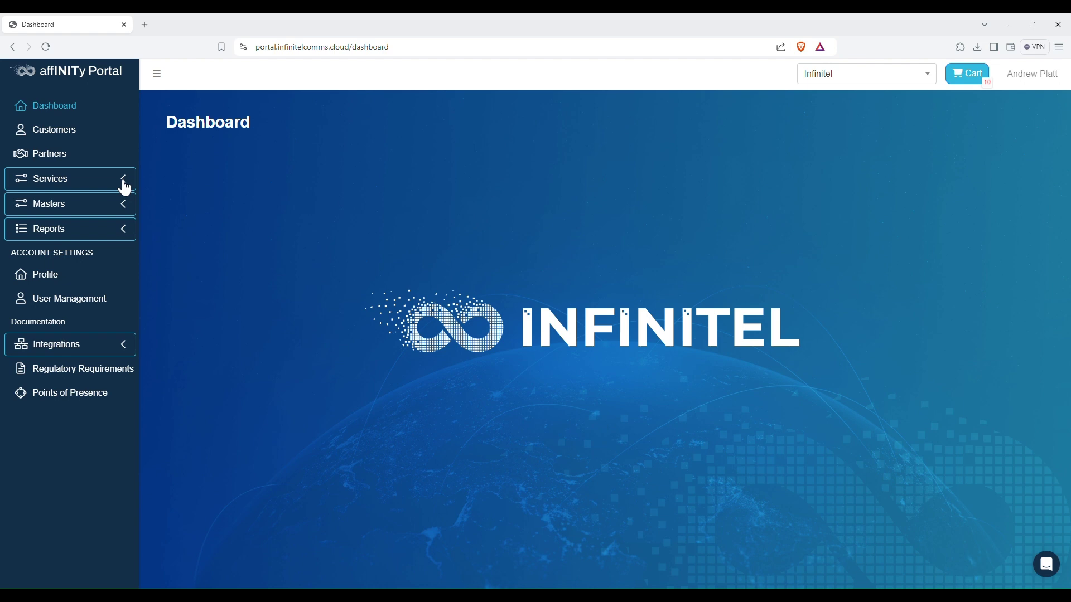
- Navigate through Services > Numbers to the Call Forwarding tab
left_click(115, 187)
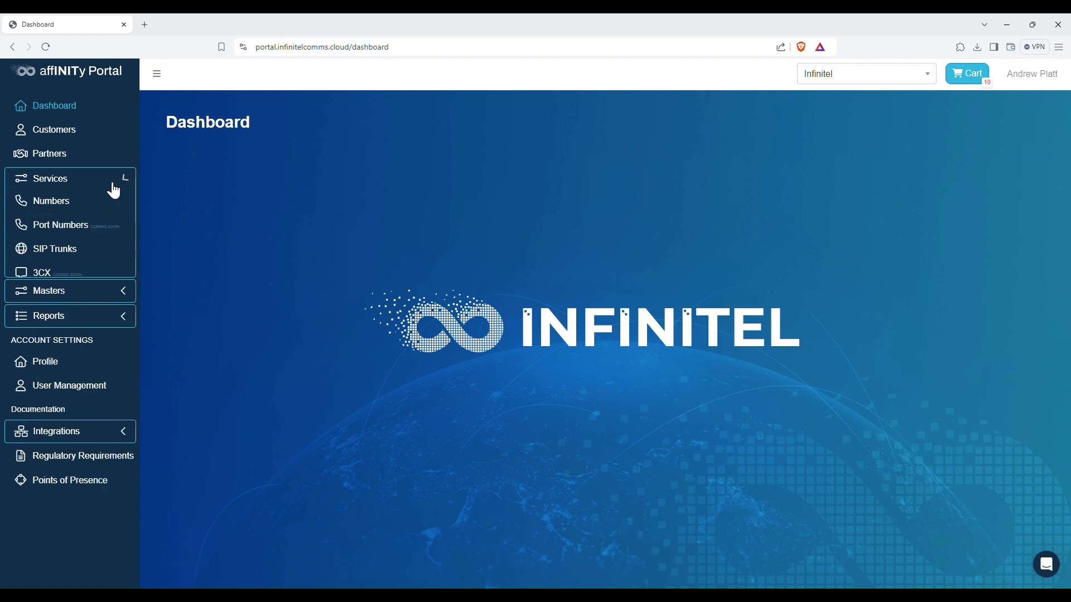
left_click(51, 202)
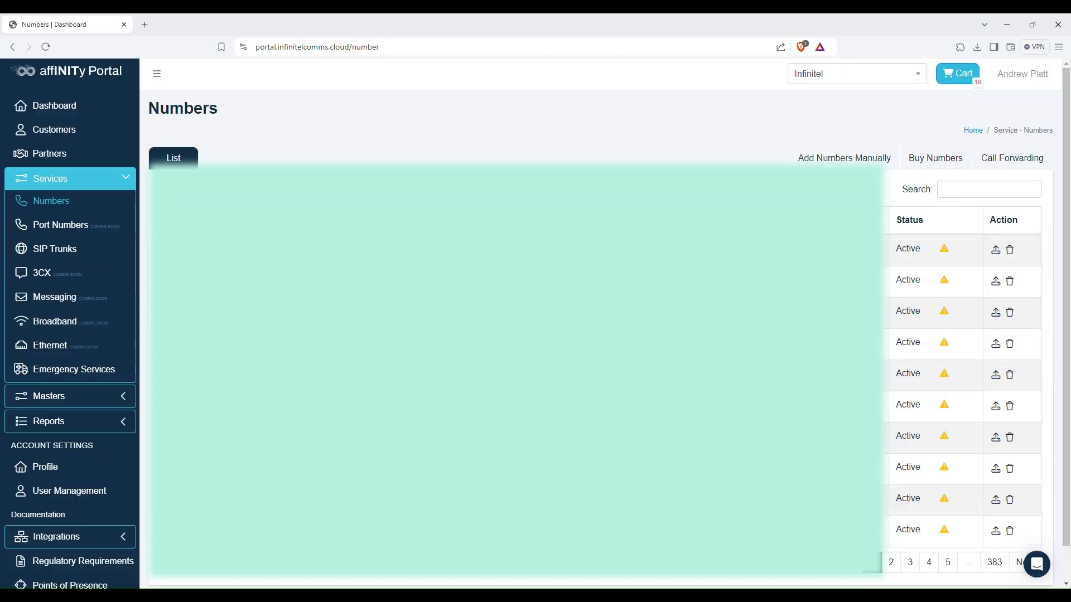
left_click(1019, 166)
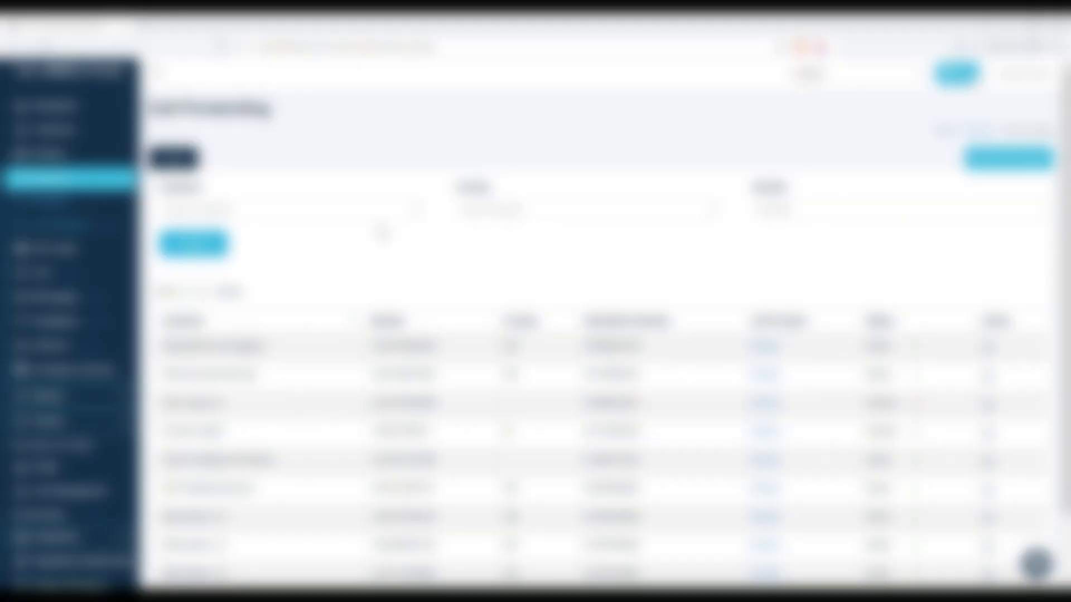
- Filter call forwards by customer Infinitel (suspense) and run the search
left_click(392, 221)
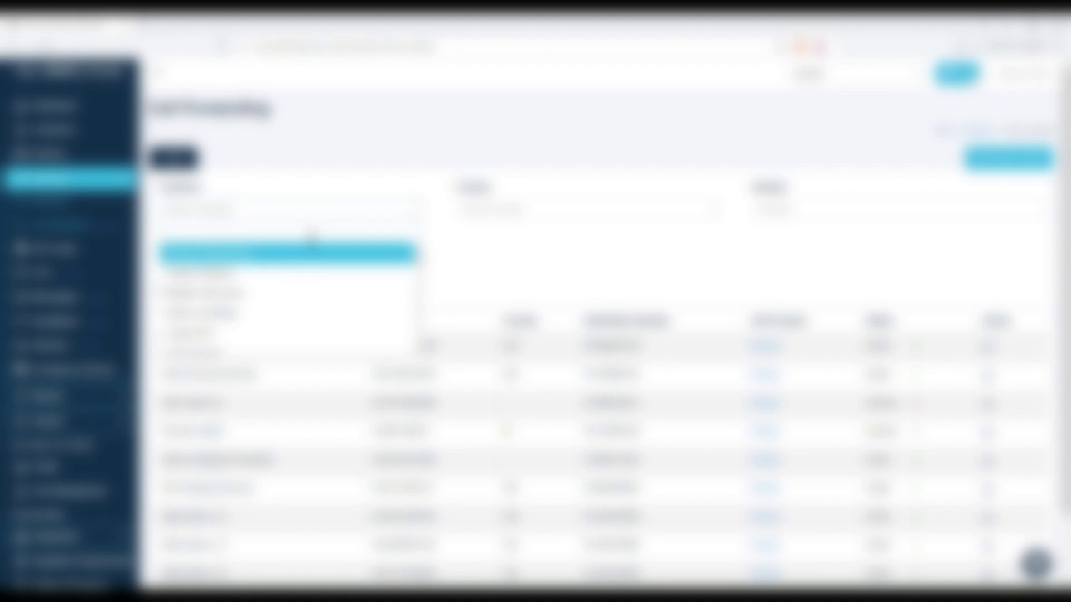
left_click(312, 241)
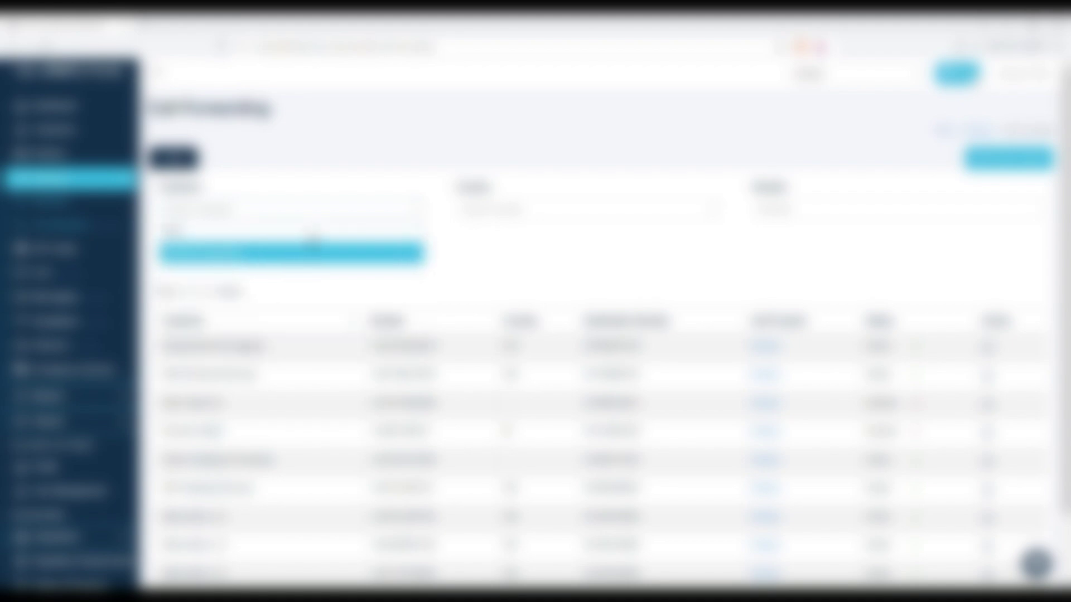
type("p")
left_click(317, 253)
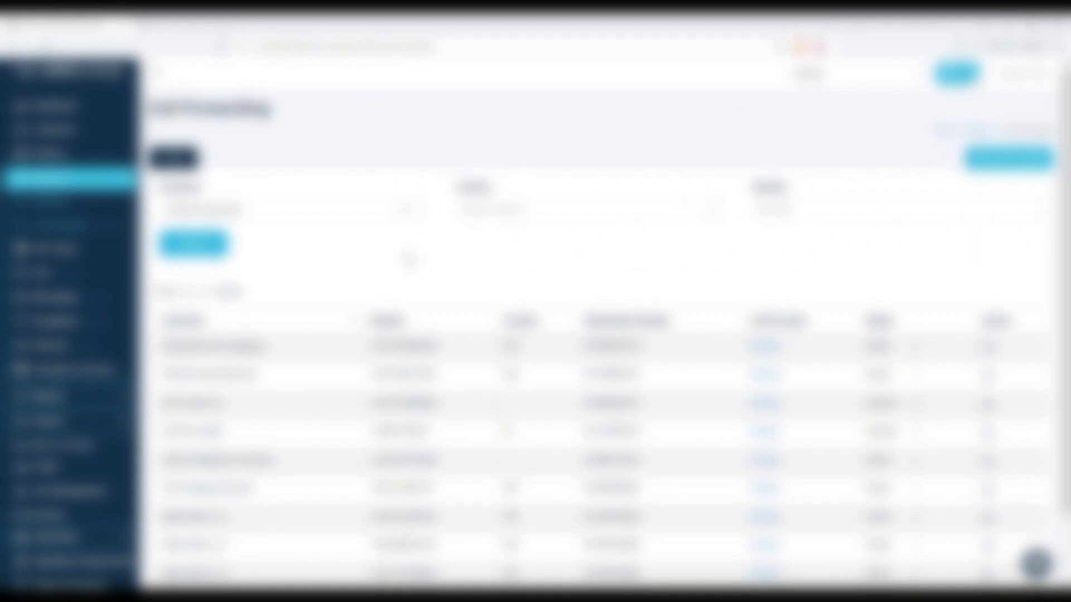
left_click(199, 249)
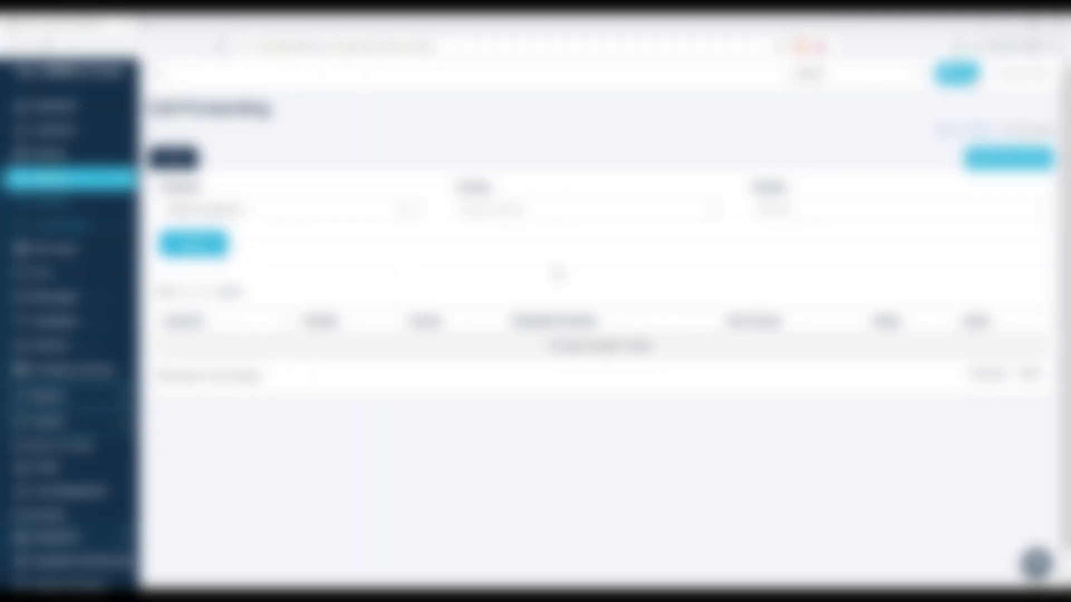
- Start a new call forward for Infinitel (suspense) and select the UK number to forward
left_click(1010, 158)
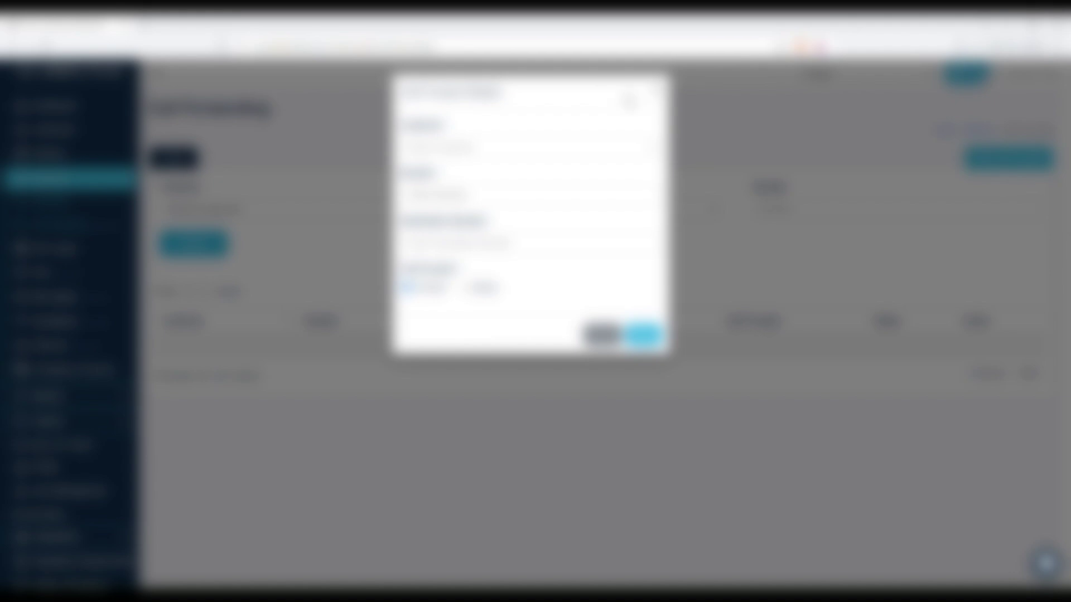
left_click(534, 154)
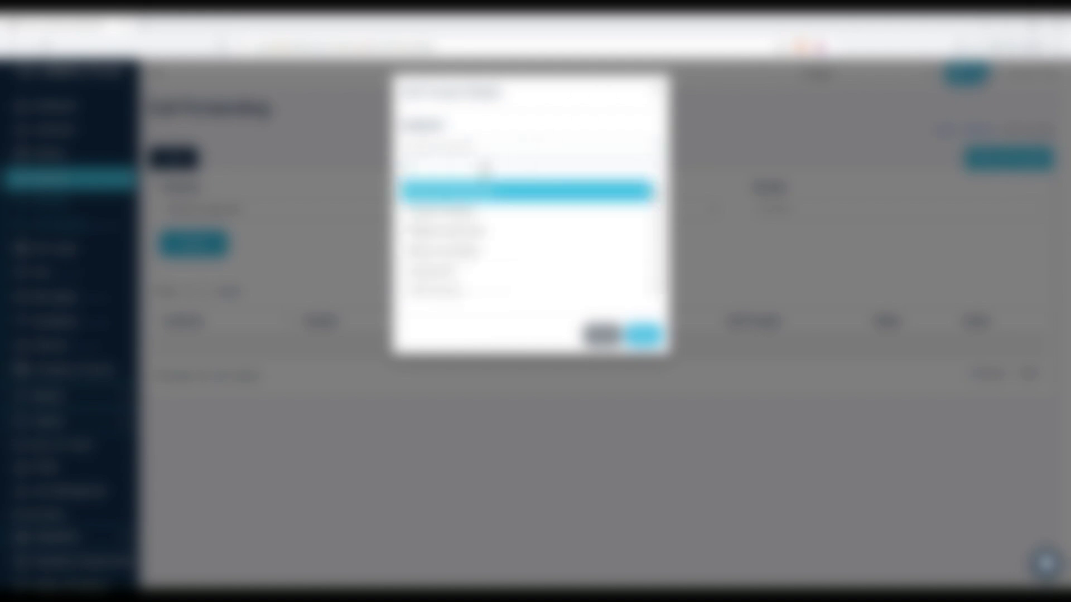
type("101")
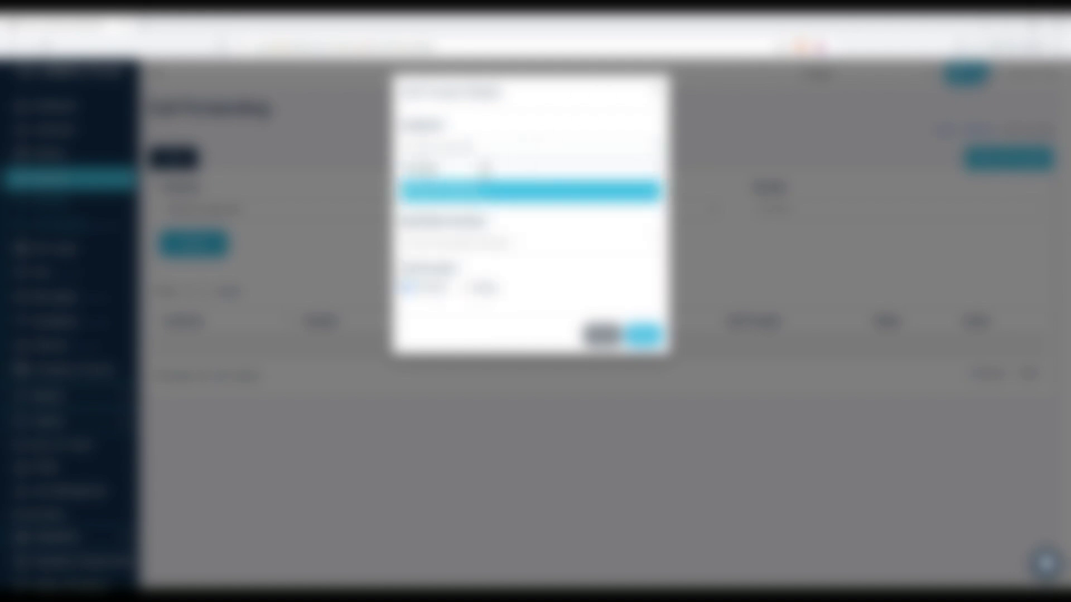
left_click(489, 196)
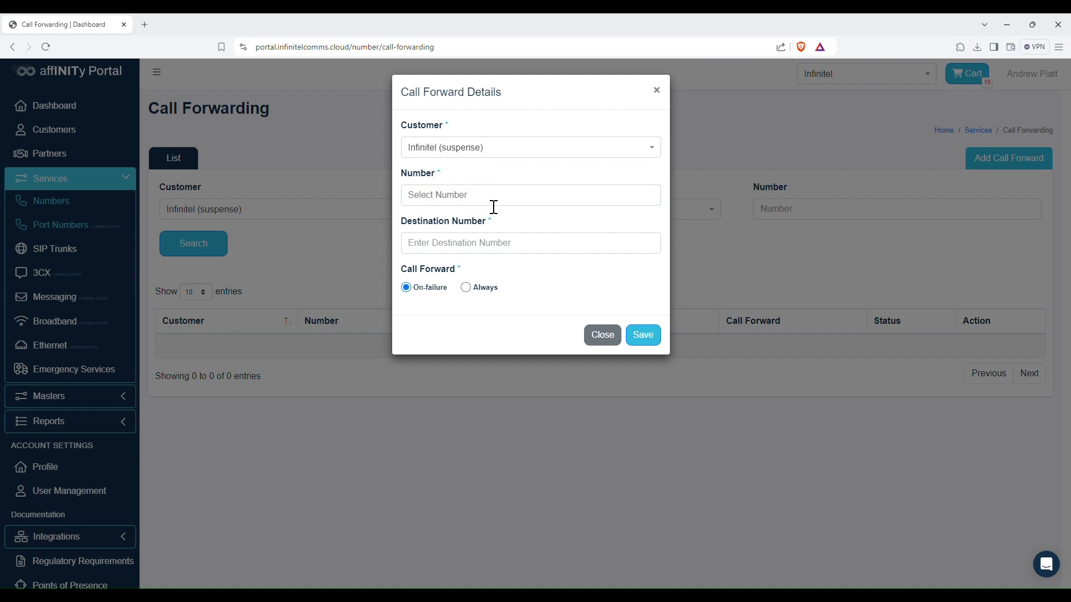
left_click(545, 203)
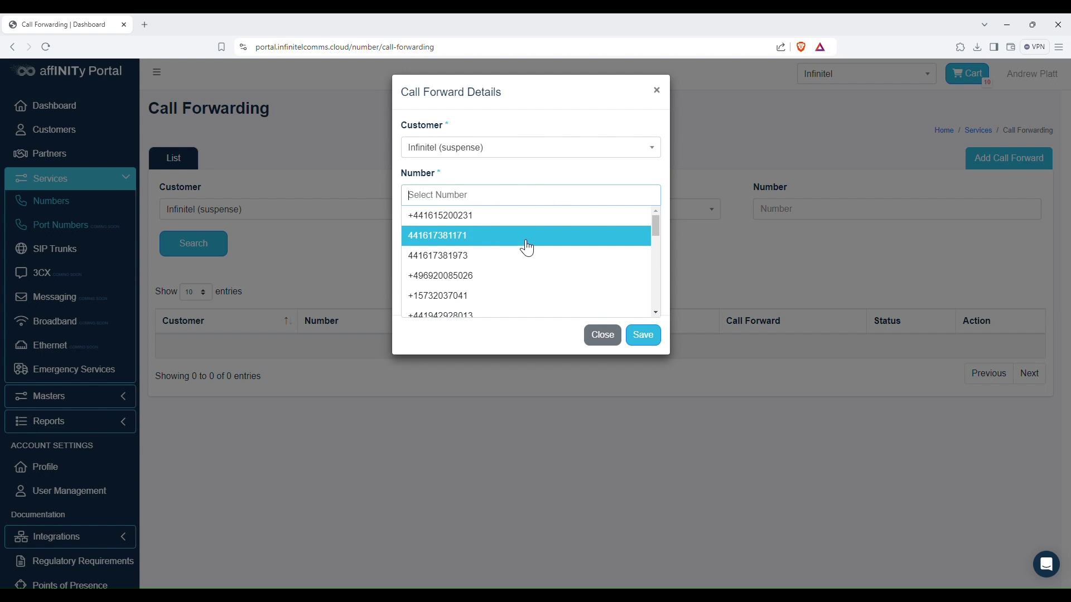
scroll(528, 257, "down", 3)
scroll(552, 284, "down", 10)
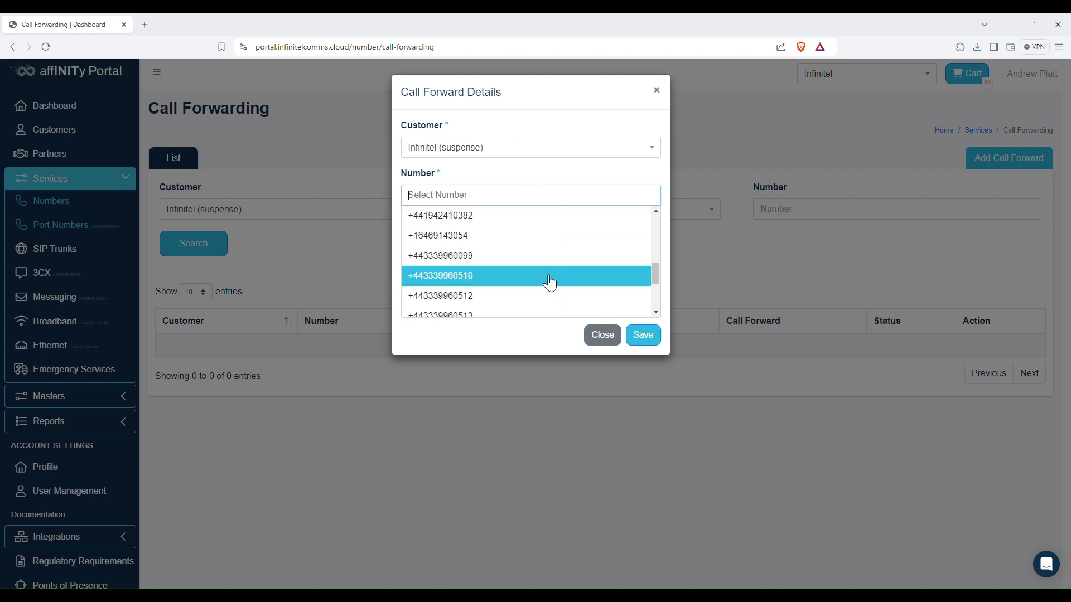
scroll(548, 276, "up", 15)
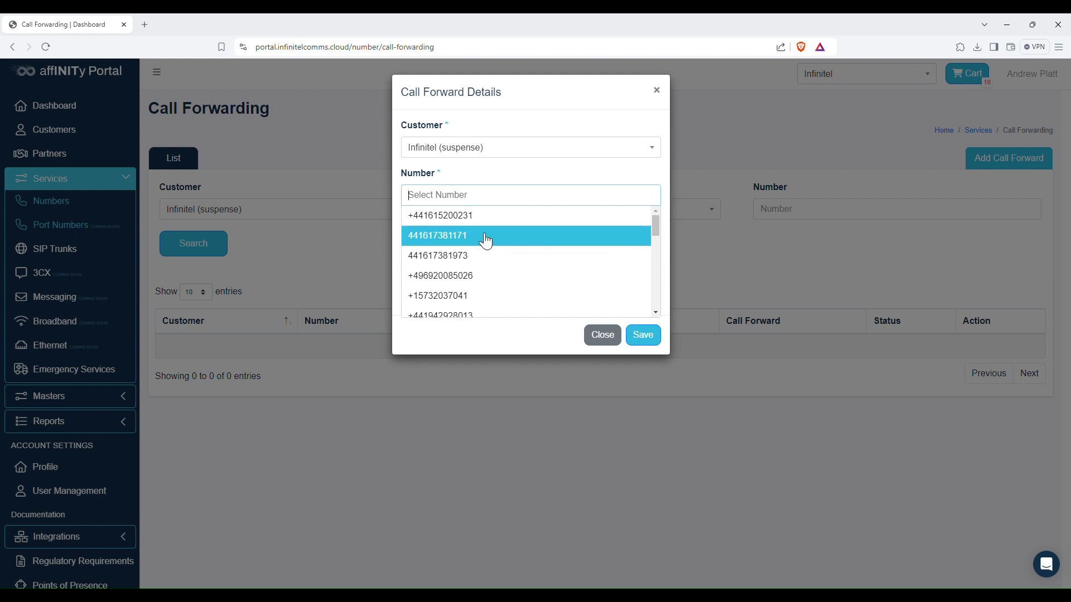
left_click(484, 236)
- Enter the UK destination number and keep the forward set to On-failure
left_click(502, 255)
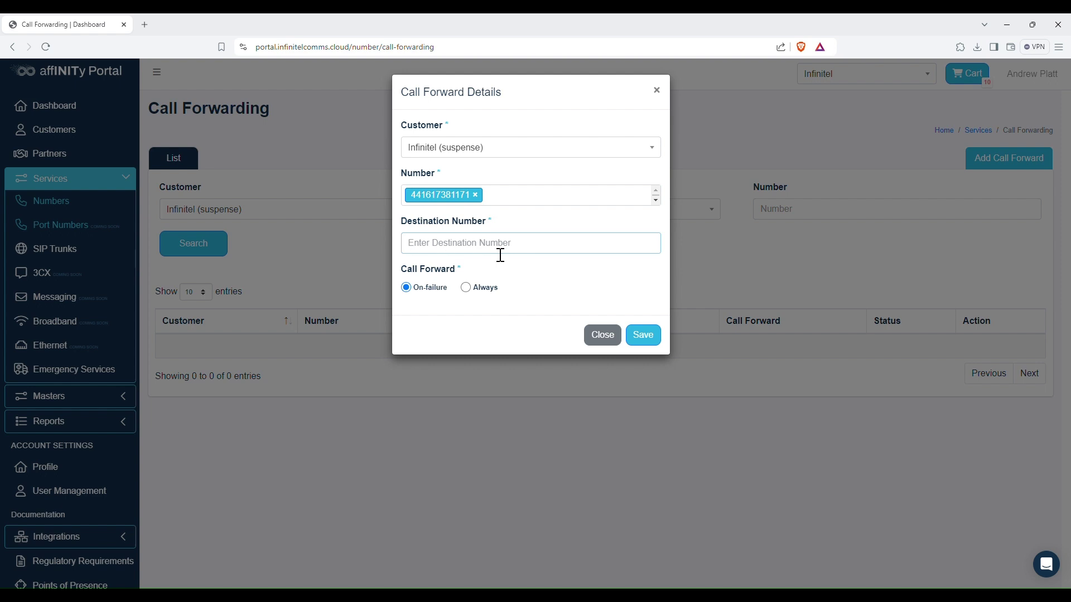
left_click(559, 347)
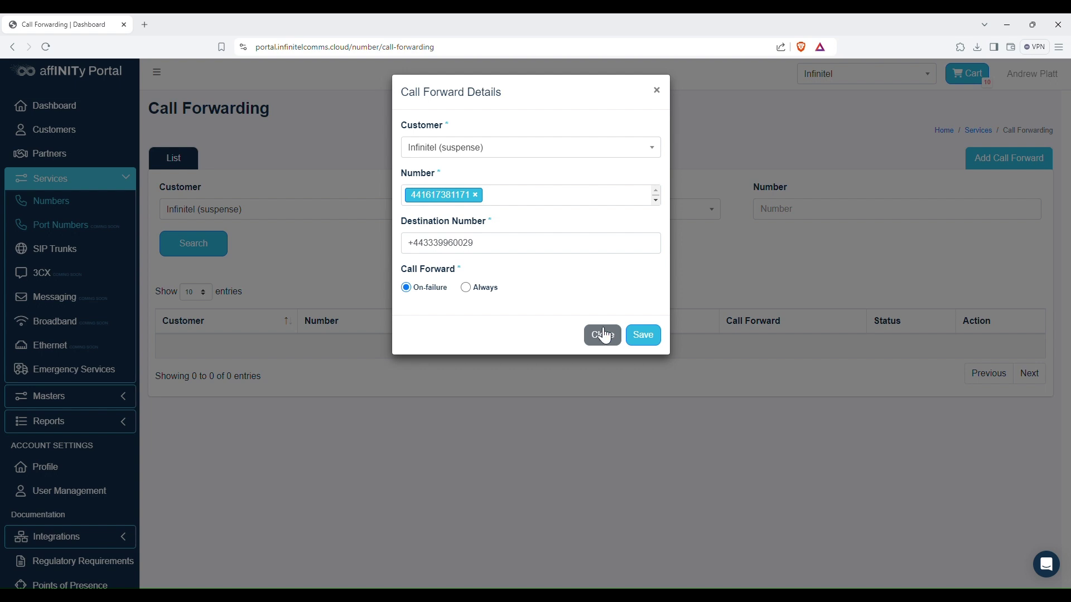
left_click(467, 289)
left_click(406, 289)
- Save the new On-failure call forward
left_click(657, 339)
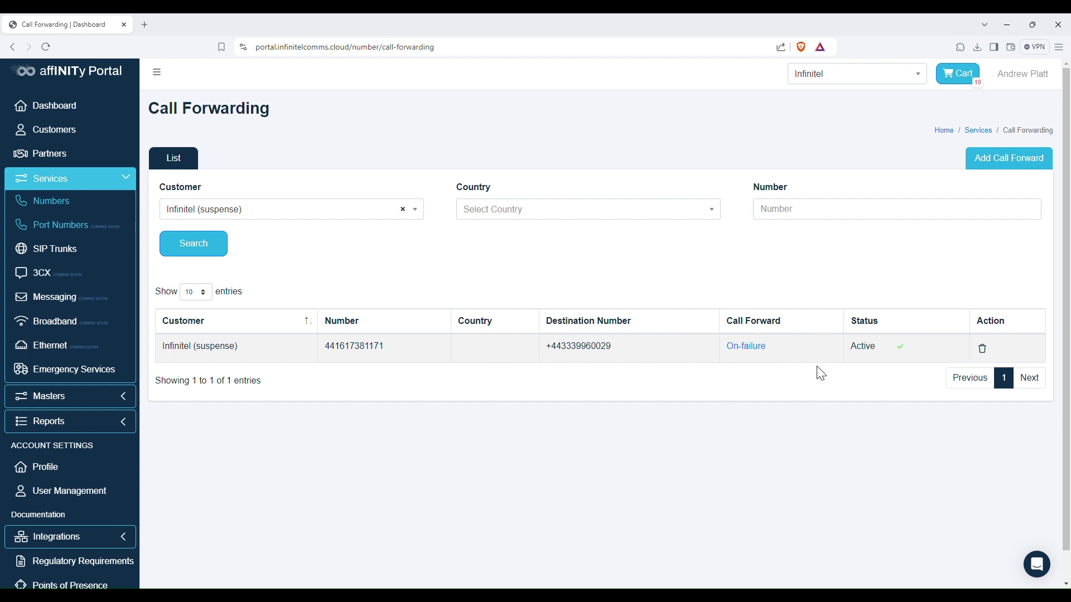
- Switch the call forward to Always and save it
left_click(768, 359)
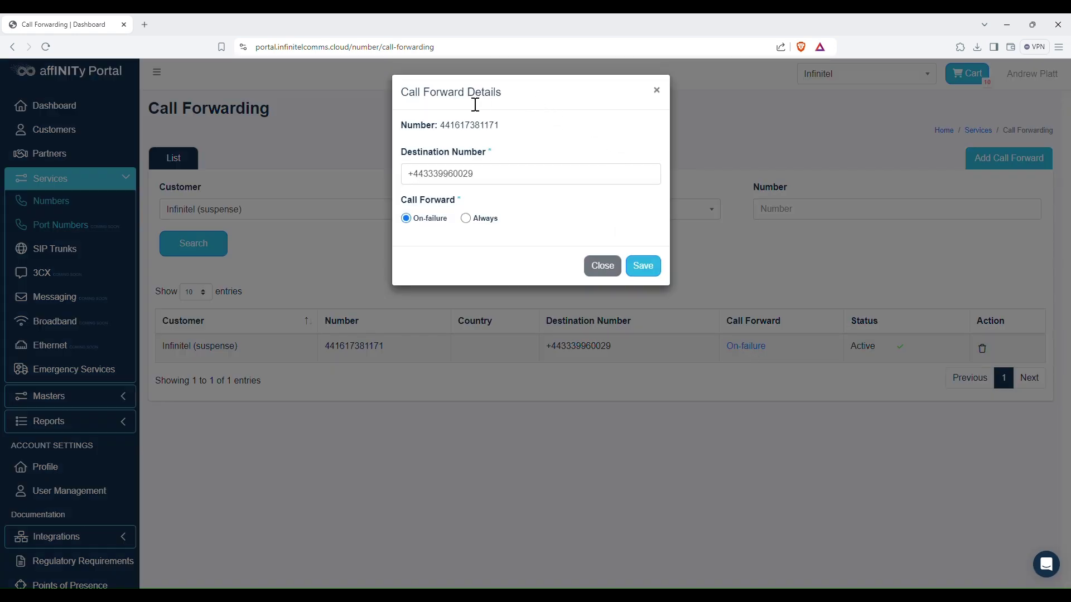
left_click(467, 219)
left_click(643, 266)
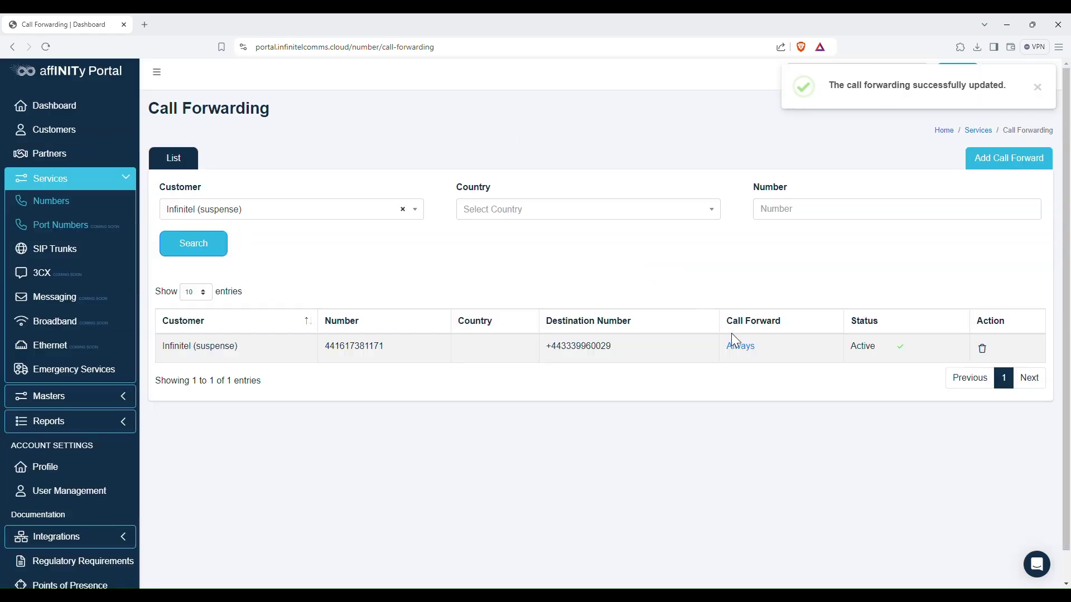
- Return the forward to On-failure with a new +44 destination, save, then deactivate it
left_click(744, 346)
left_click(426, 218)
left_click_drag(424, 174, 511, 199)
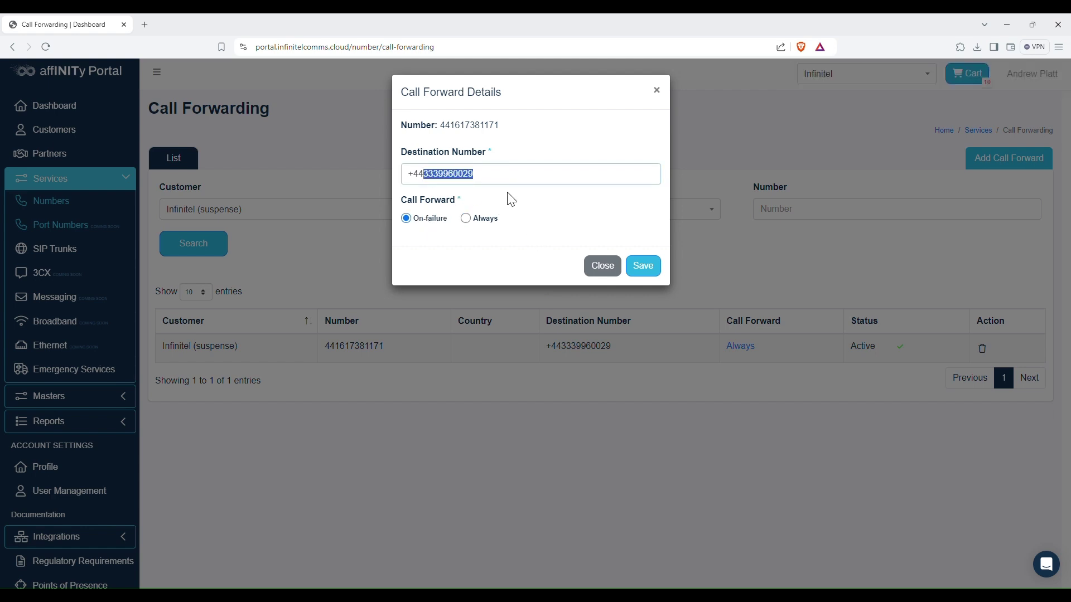
left_click(642, 266)
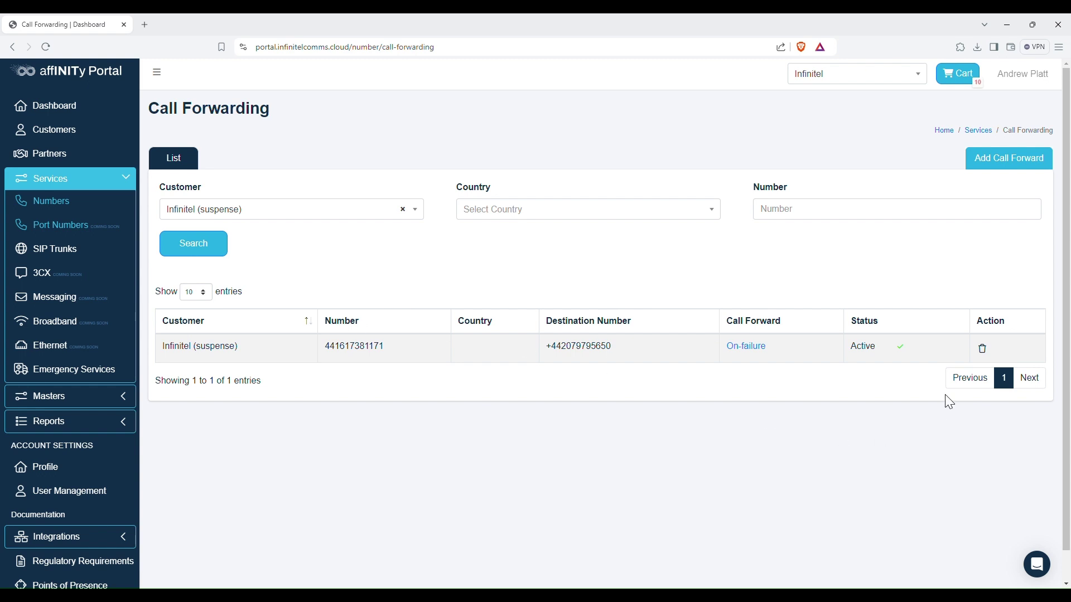
left_click(903, 351)
left_click(591, 118)
left_click(904, 348)
left_click(573, 113)
left_click(984, 350)
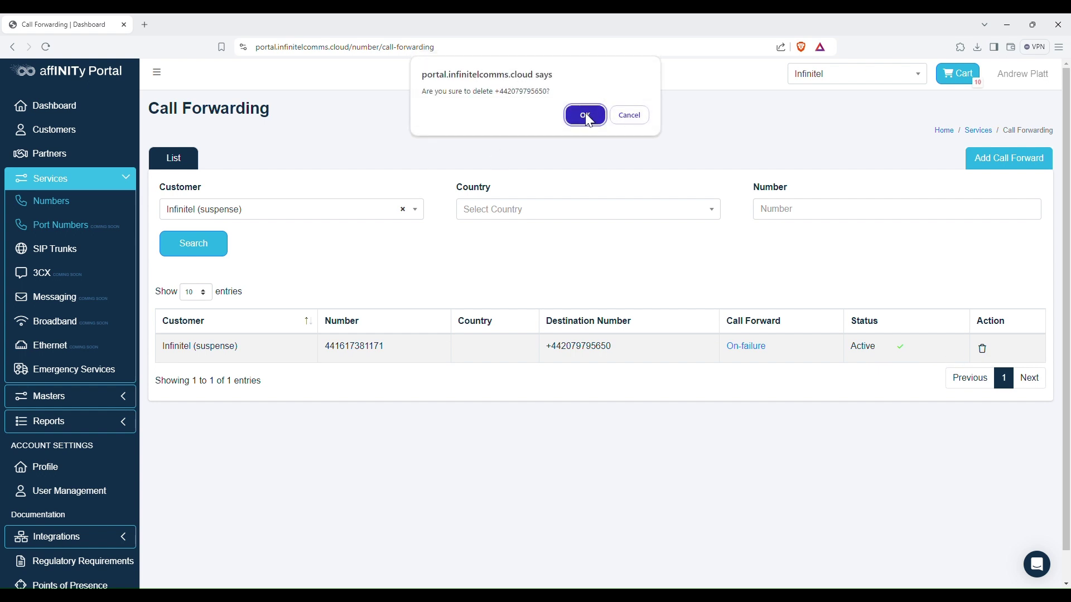
left_click(584, 115)
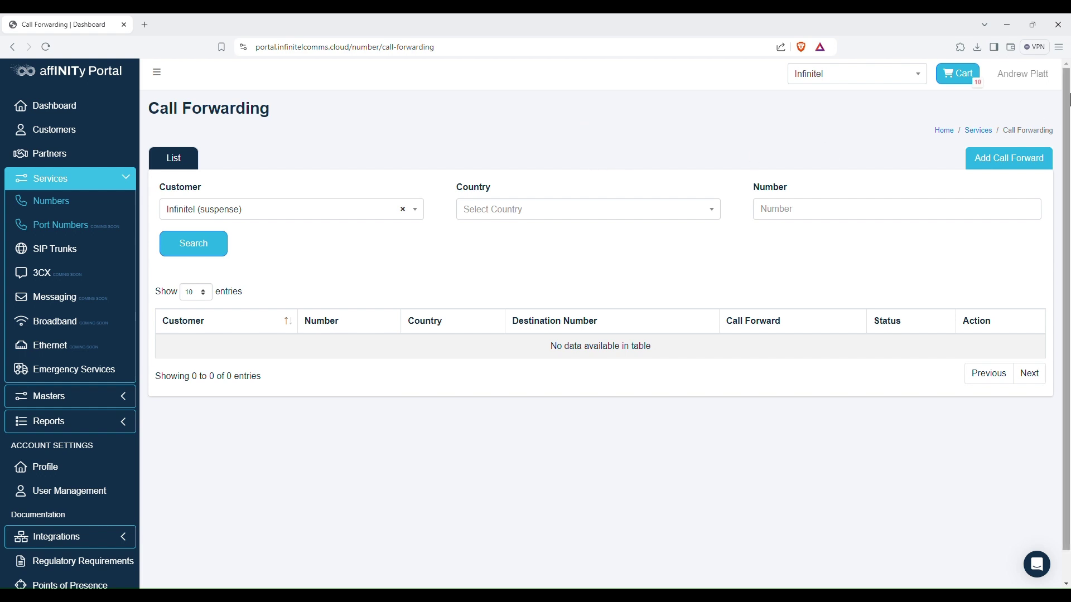
scroll(619, 139, "down", 1)
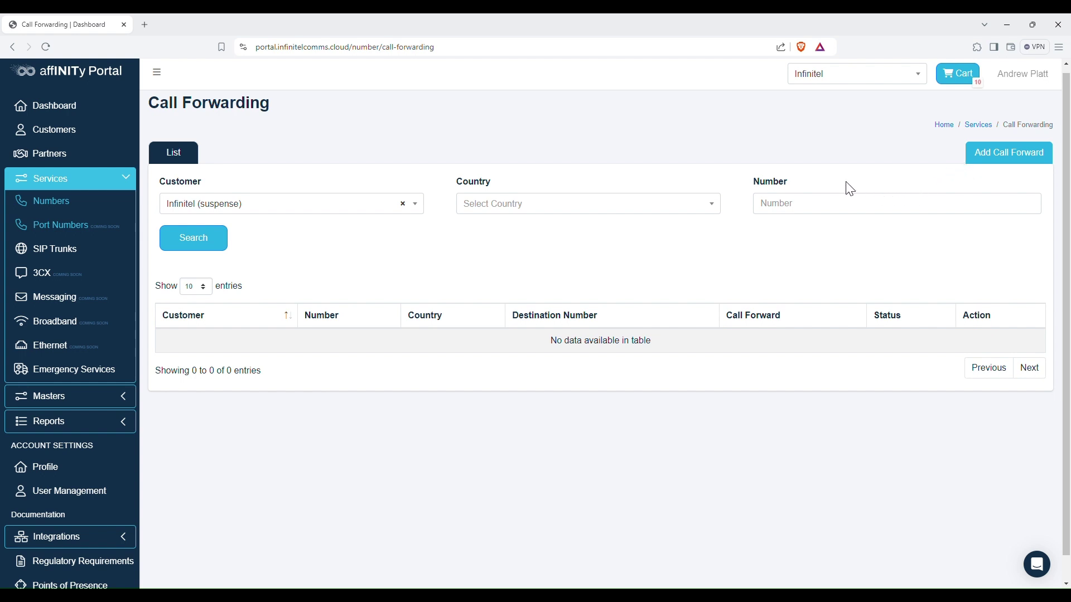
- Start a new SIP trunk and pick the customer found by searching 'test'
left_click(57, 252)
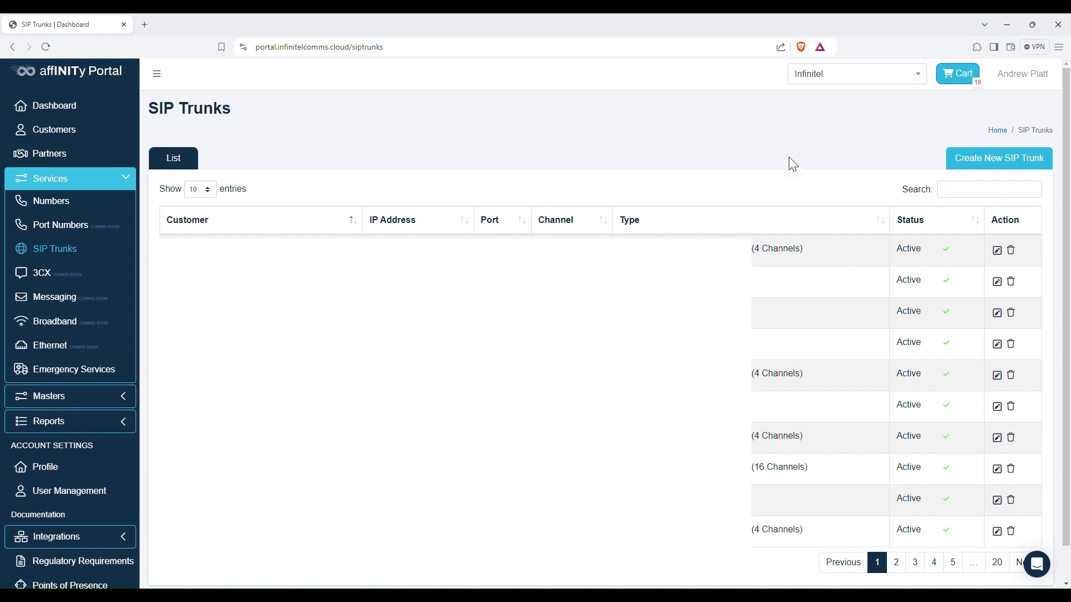
left_click(998, 164)
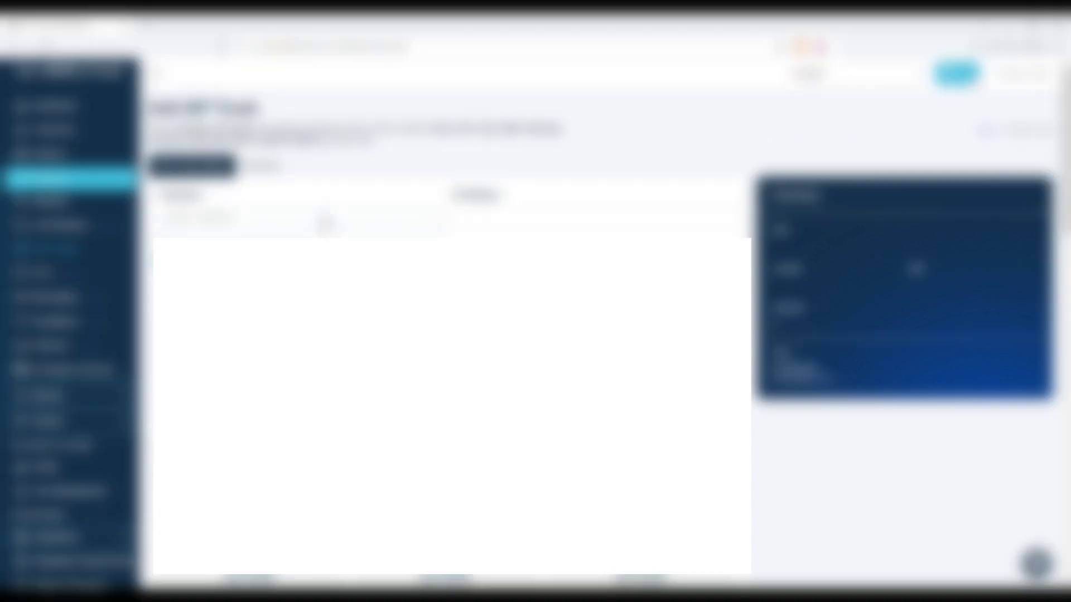
left_click(312, 223)
scroll(284, 284, "down", 1)
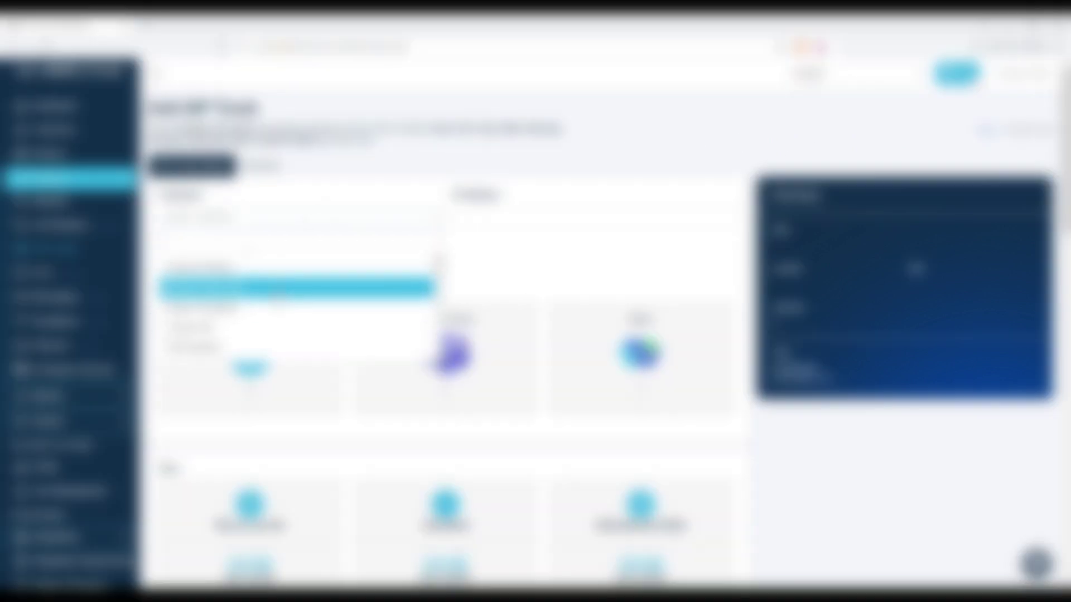
scroll(290, 240, "down", 1)
type("test")
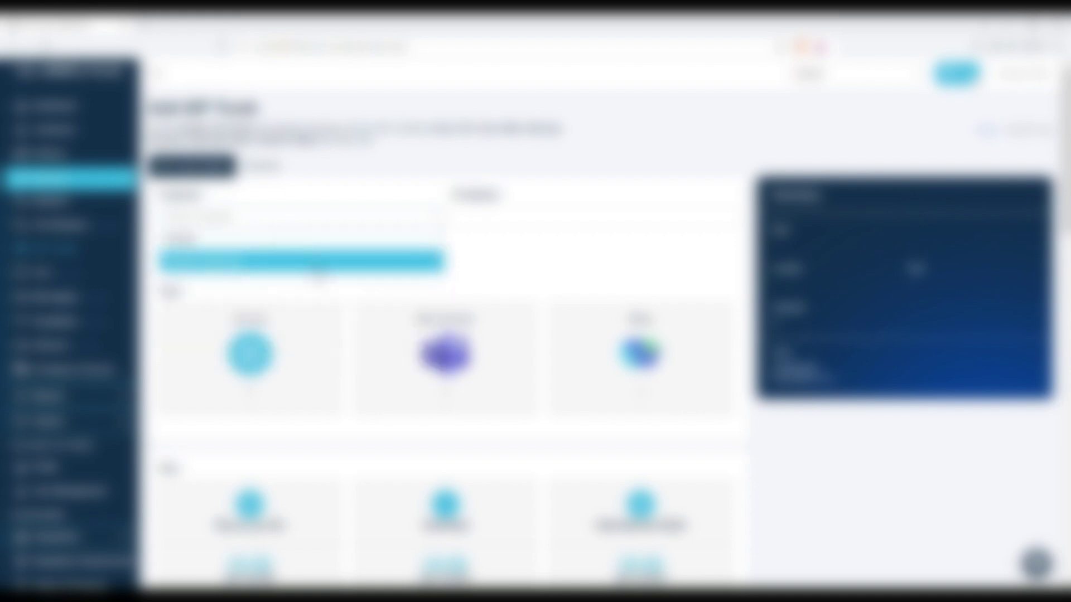
left_click(316, 266)
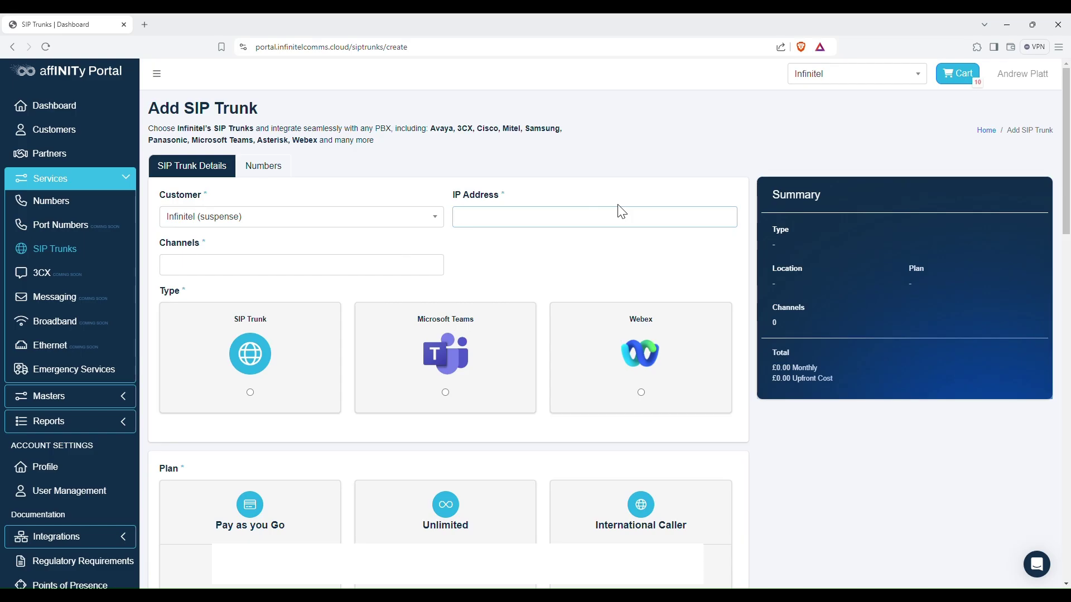
- Enter IP address 1.1.1.1 and 50 channels, and choose the SIP Trunk type
type("1.1.1.1")
left_click(223, 272)
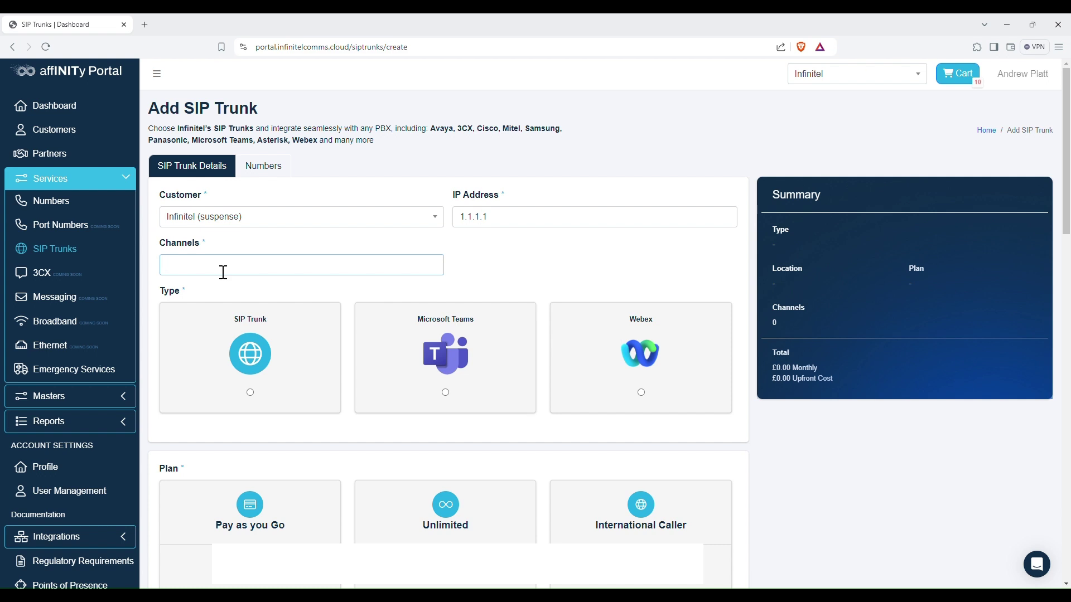
type("50")
left_click(558, 258)
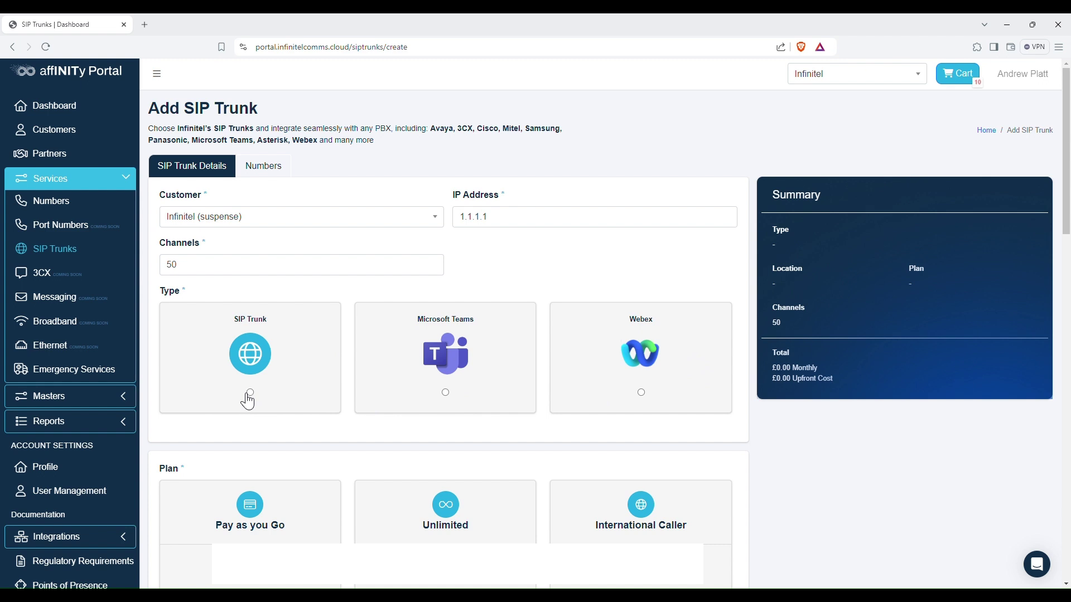
left_click(252, 394)
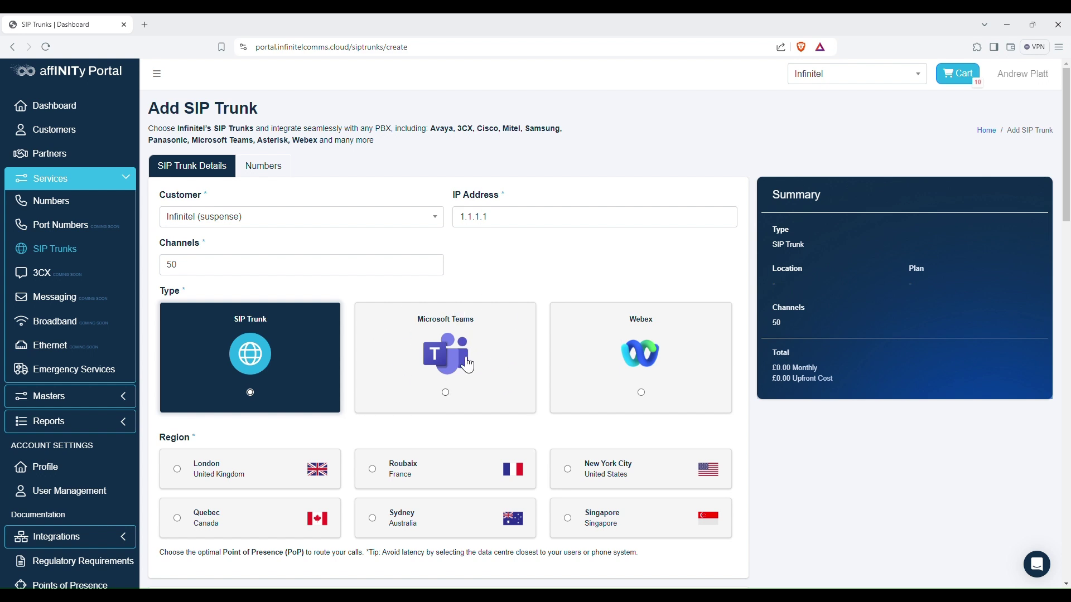
- Set the trunk's region to London, United Kingdom after briefly switching to New York City
scroll(530, 287, "down", 4)
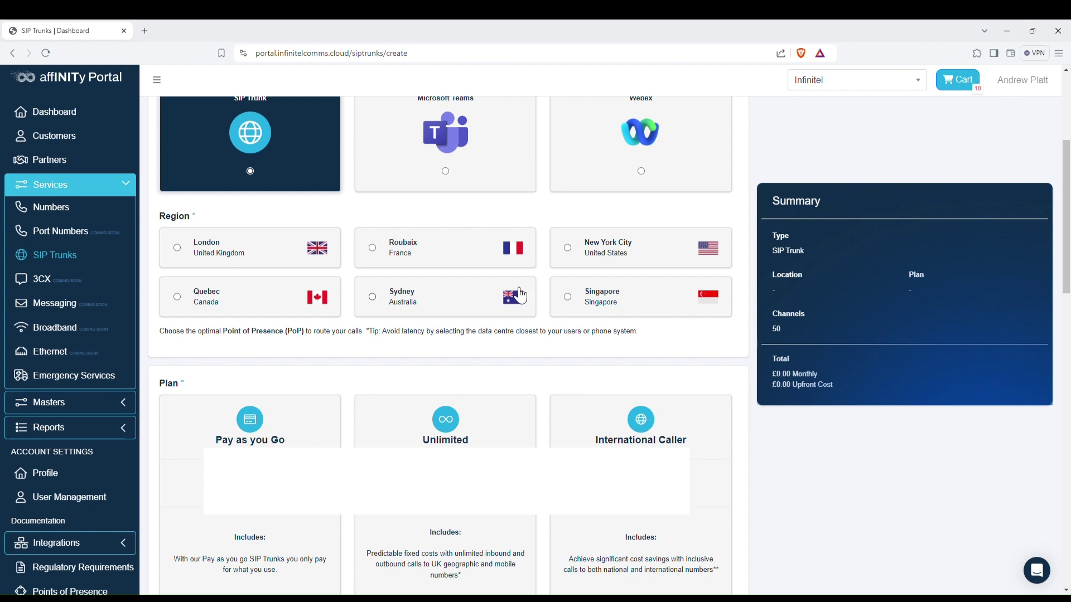
scroll(520, 296, "up", 1)
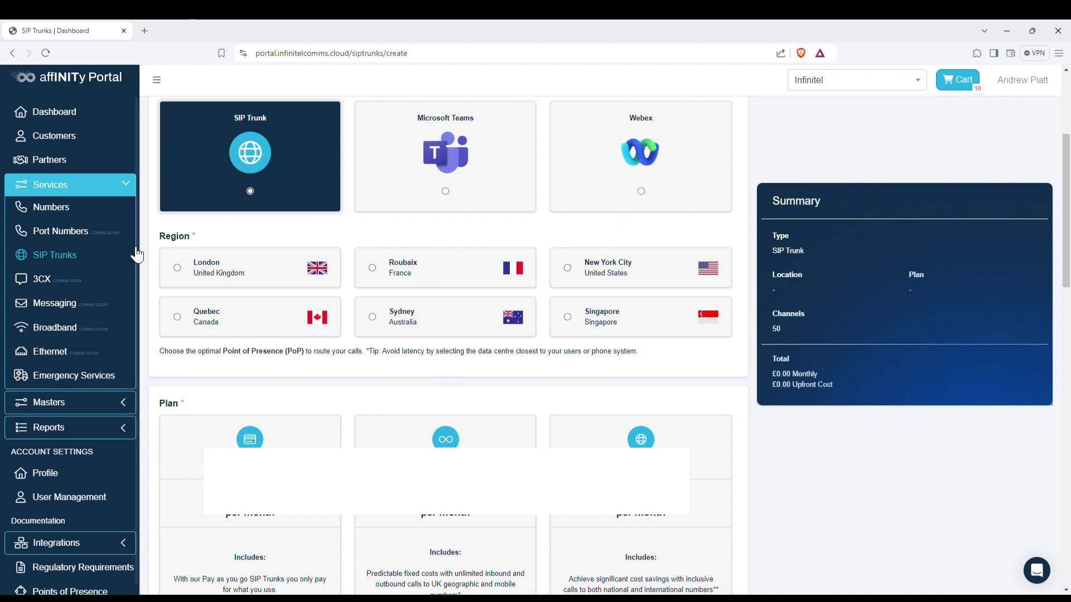
left_click(179, 270)
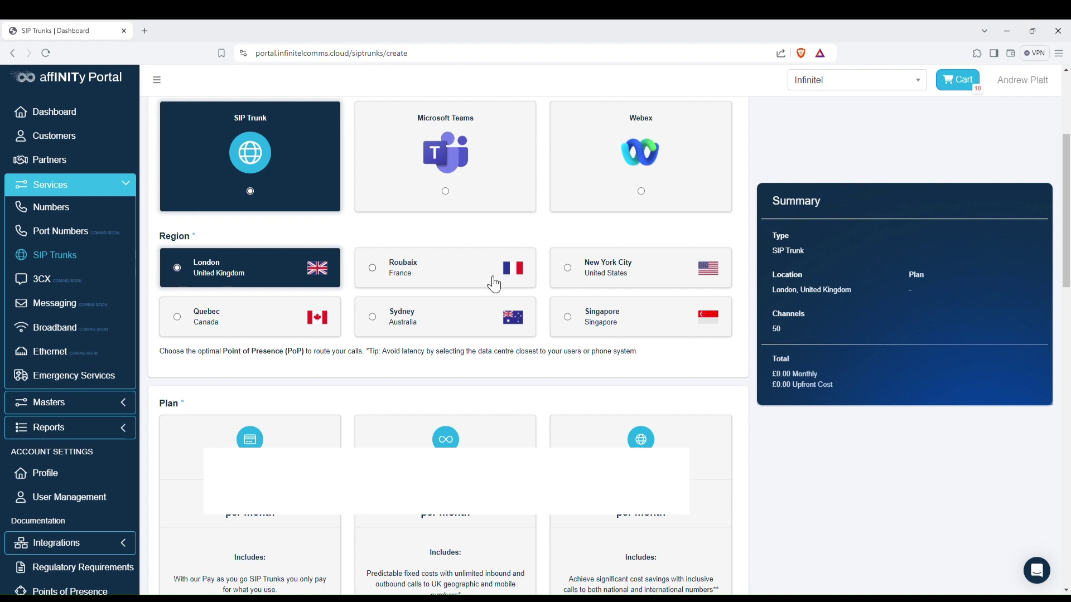
left_click(569, 272)
left_click(176, 271)
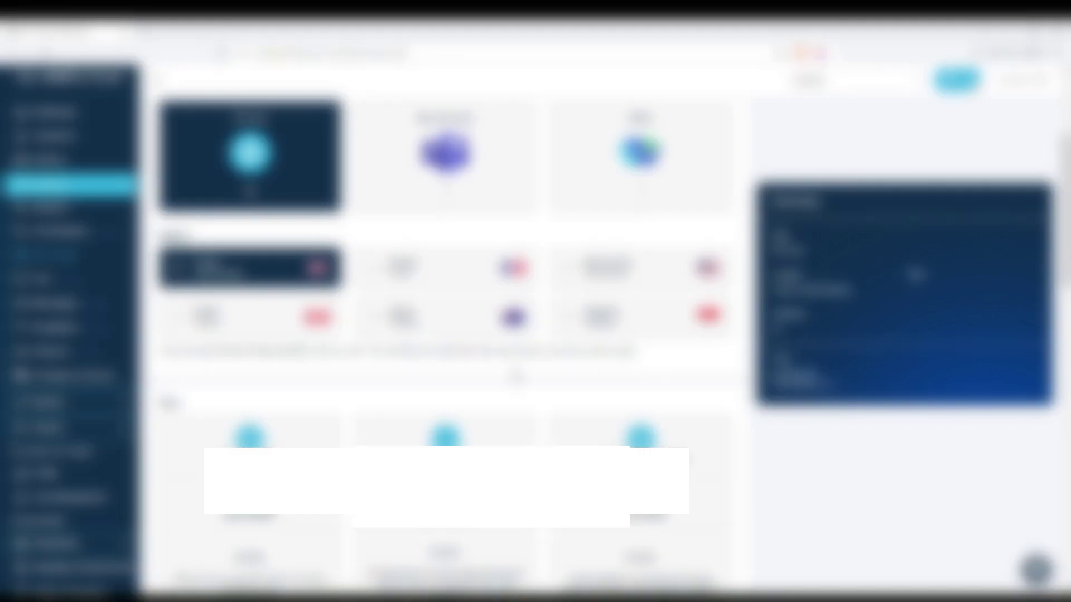
scroll(447, 279, "down", 2)
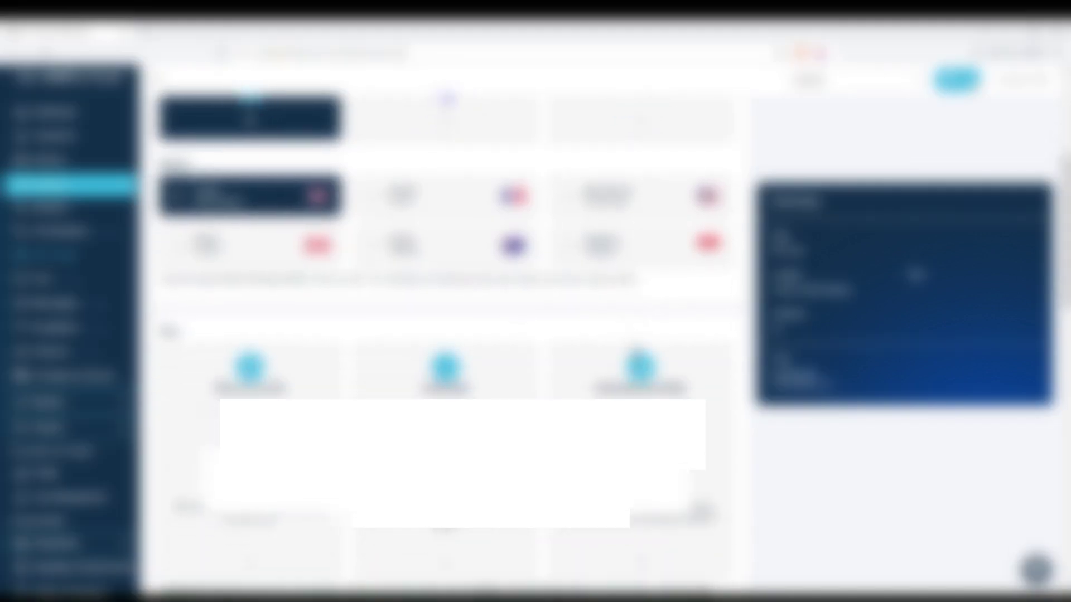
scroll(441, 335, "down", 2)
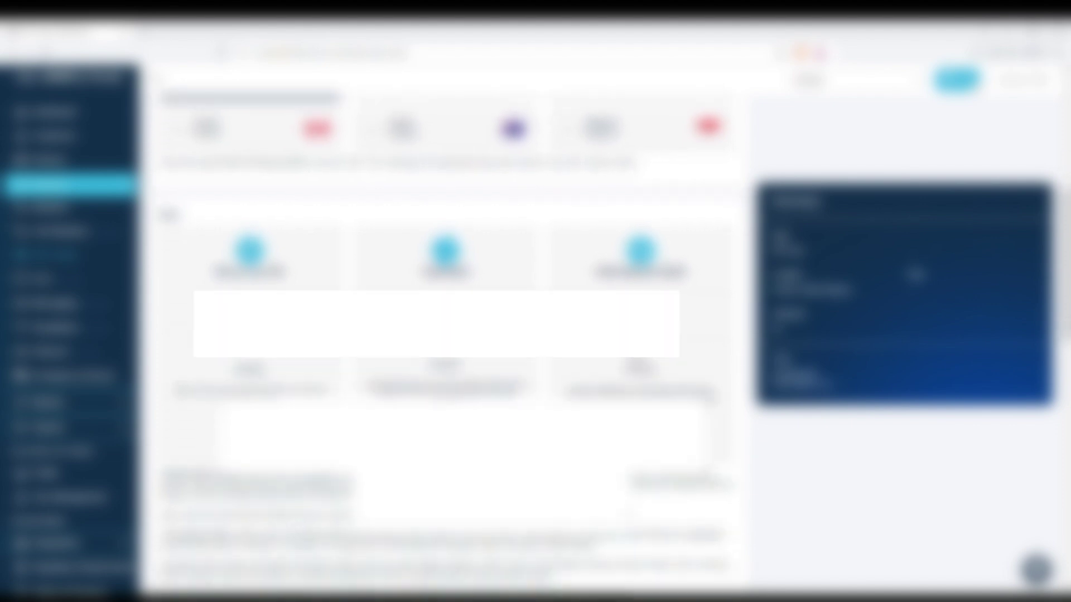
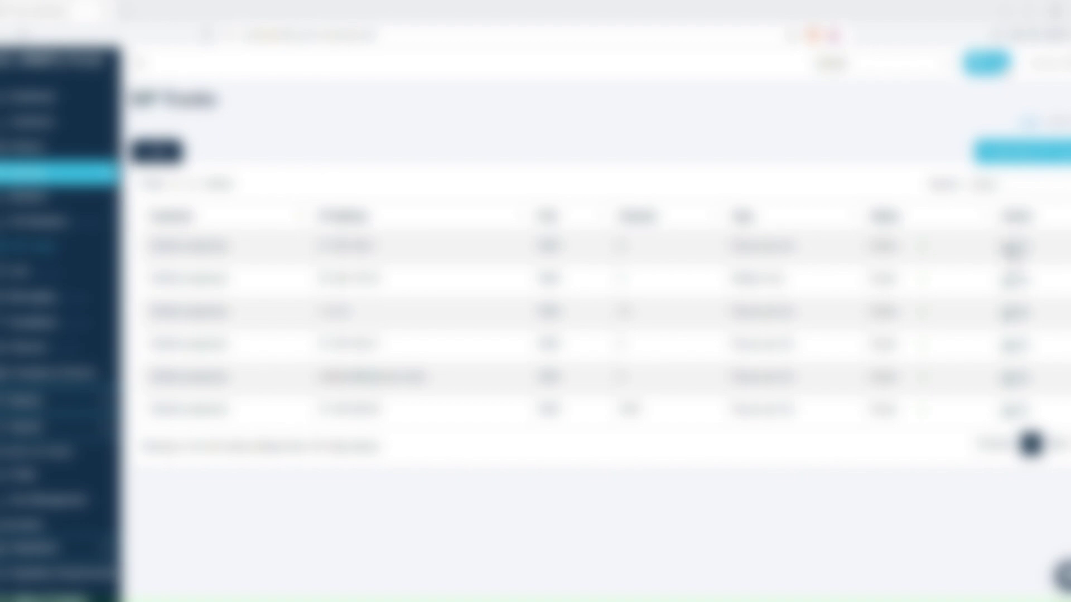
- Open the existing SIP trunk for editing and change its channels from 8 to 20
left_click(1014, 247)
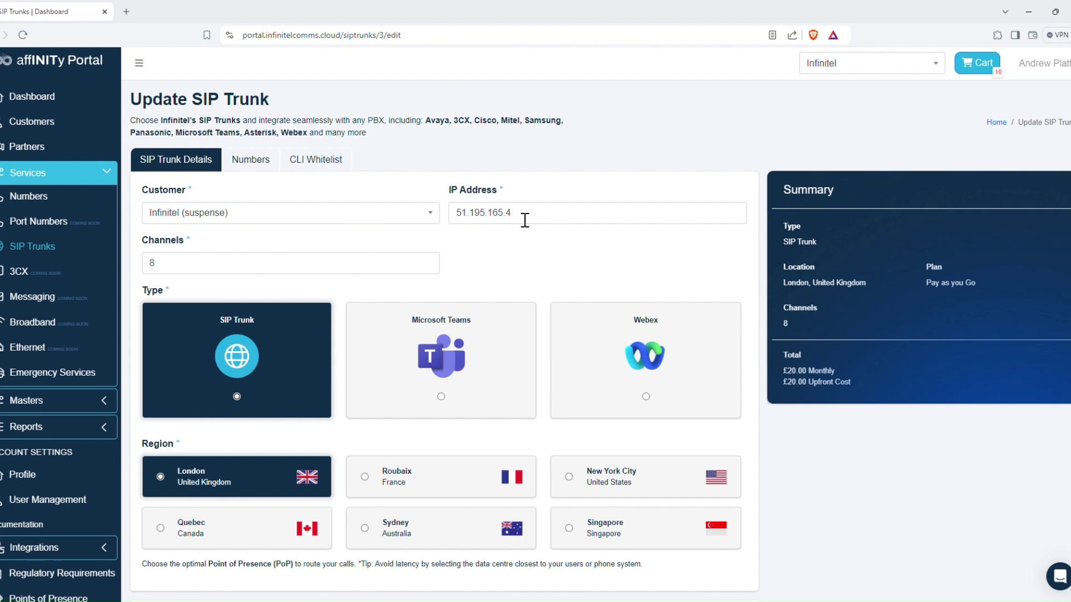
left_click_drag(534, 217, 375, 210)
left_click_drag(270, 268, 144, 272)
type("20")
left_click(371, 241)
- Show the trunk's Numbers tab and review the ten assigned numbers
left_click(262, 163)
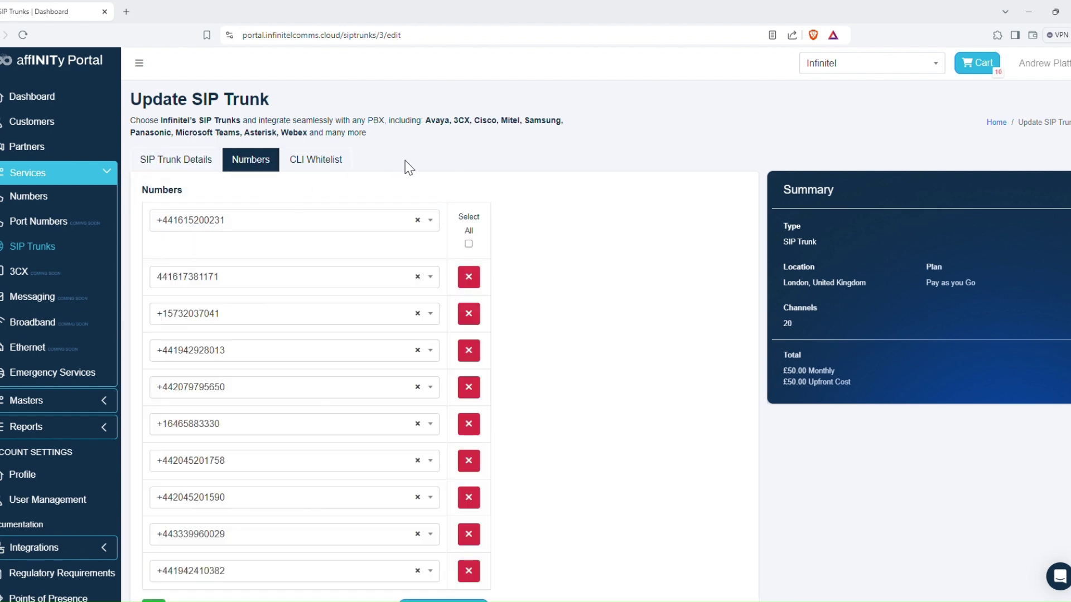
scroll(422, 229, "down", 2)
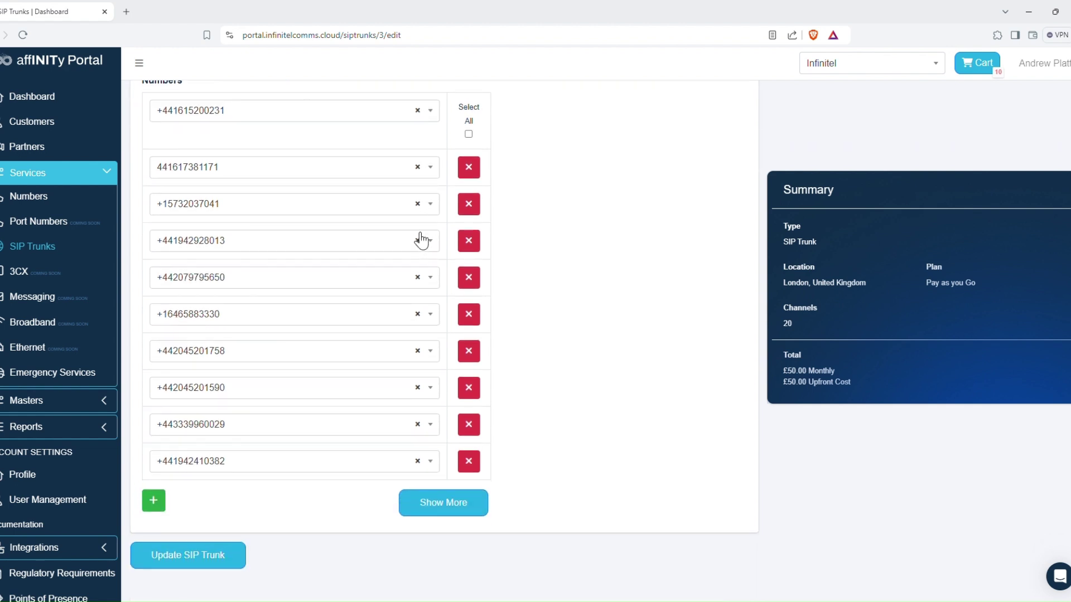
scroll(325, 290, "up", 2)
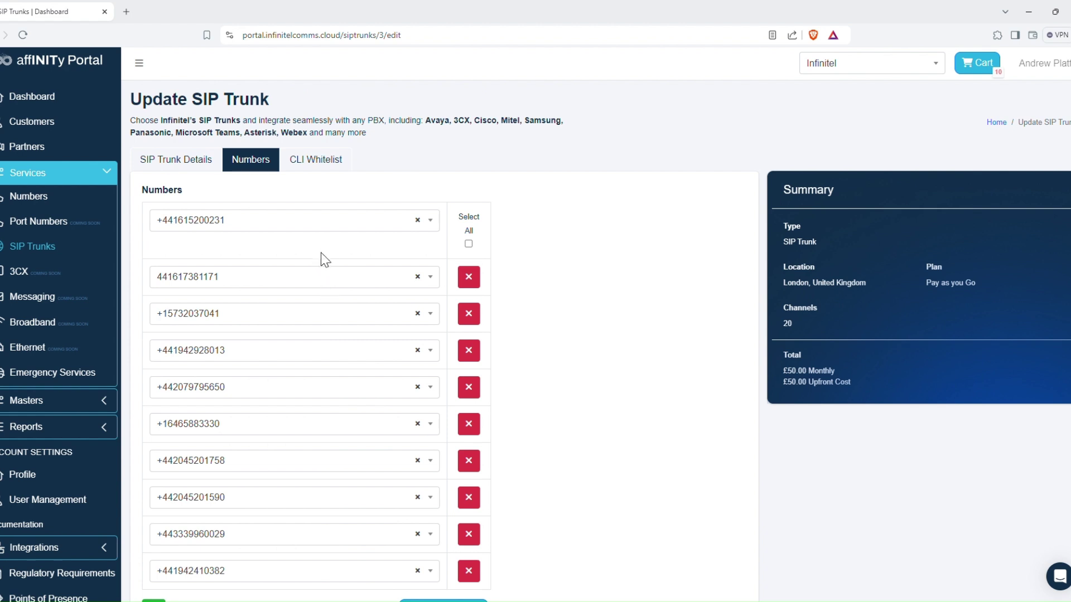
scroll(336, 198, "down", 2)
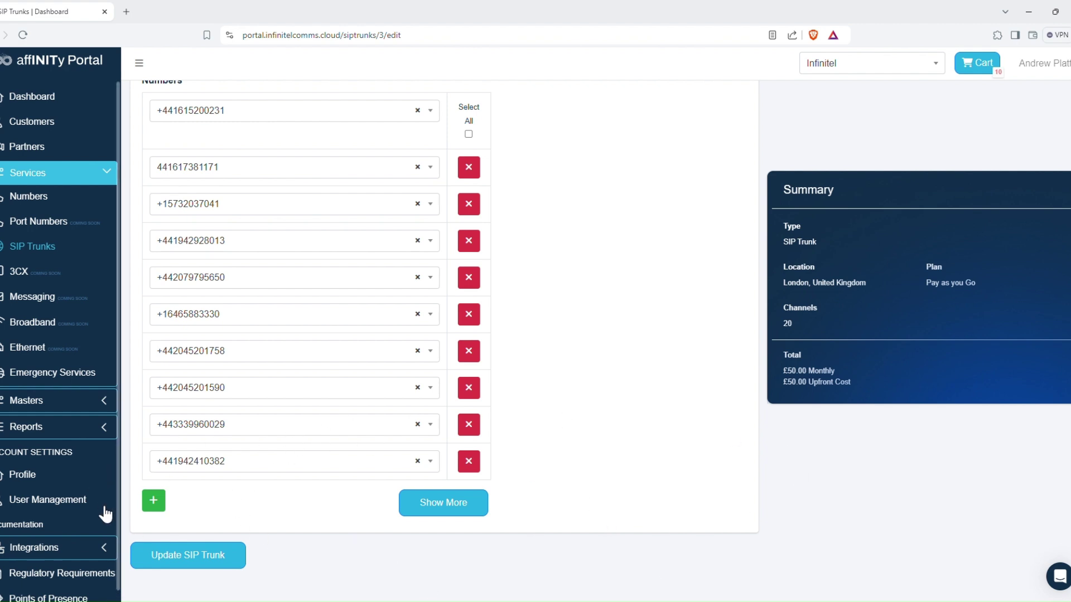
left_click(156, 502)
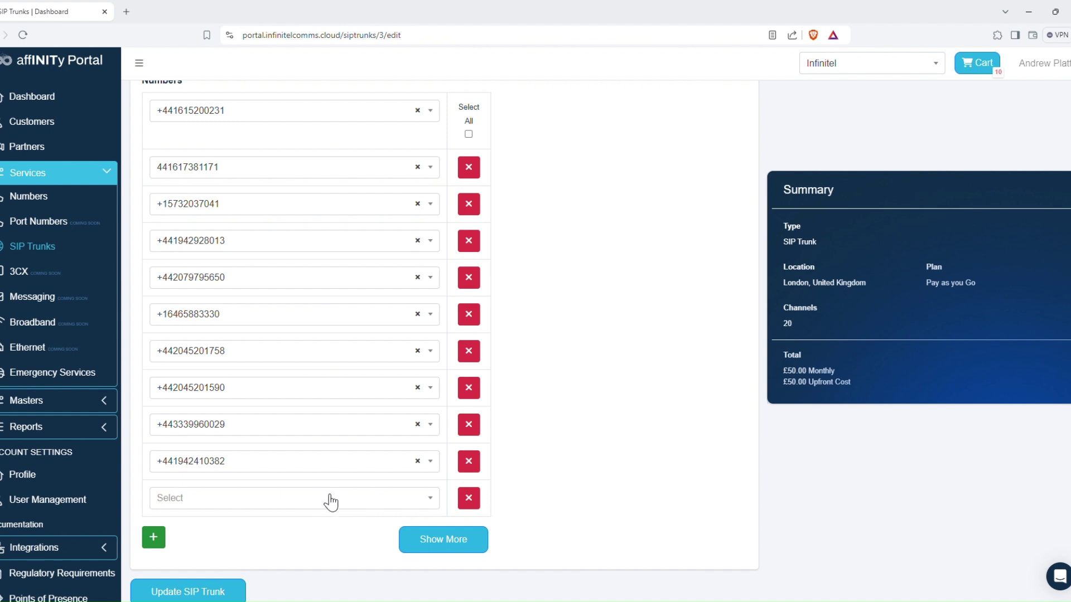
left_click(316, 506)
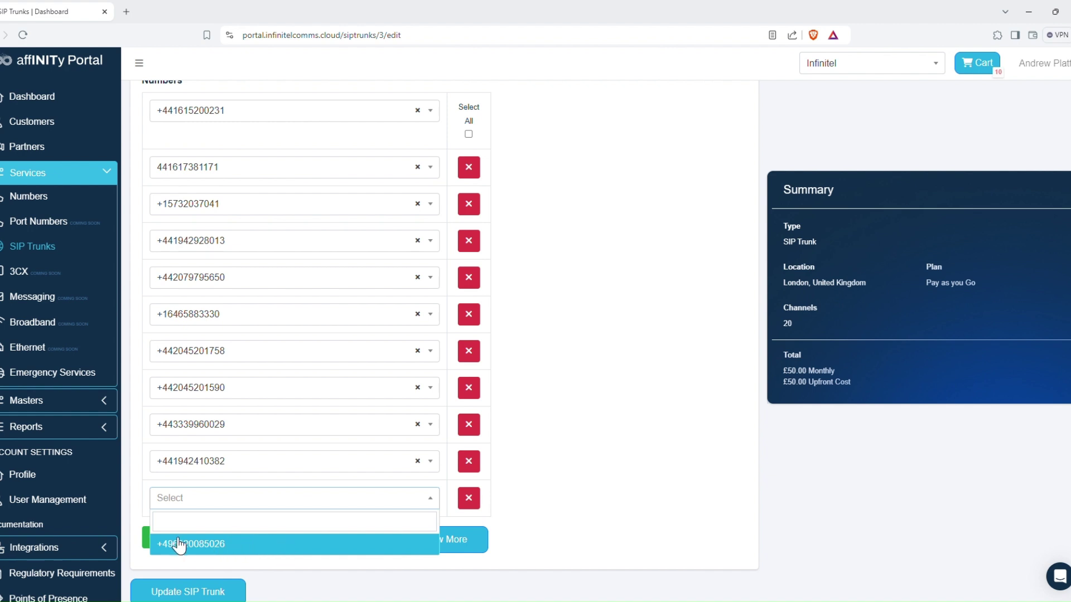
left_click(296, 544)
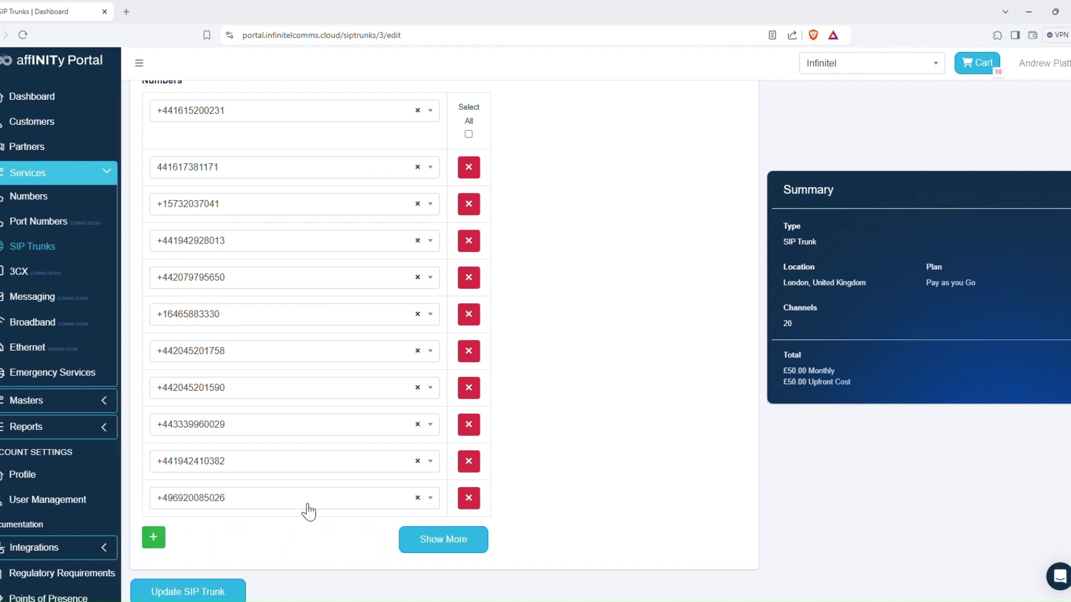
scroll(306, 508, "down", 1)
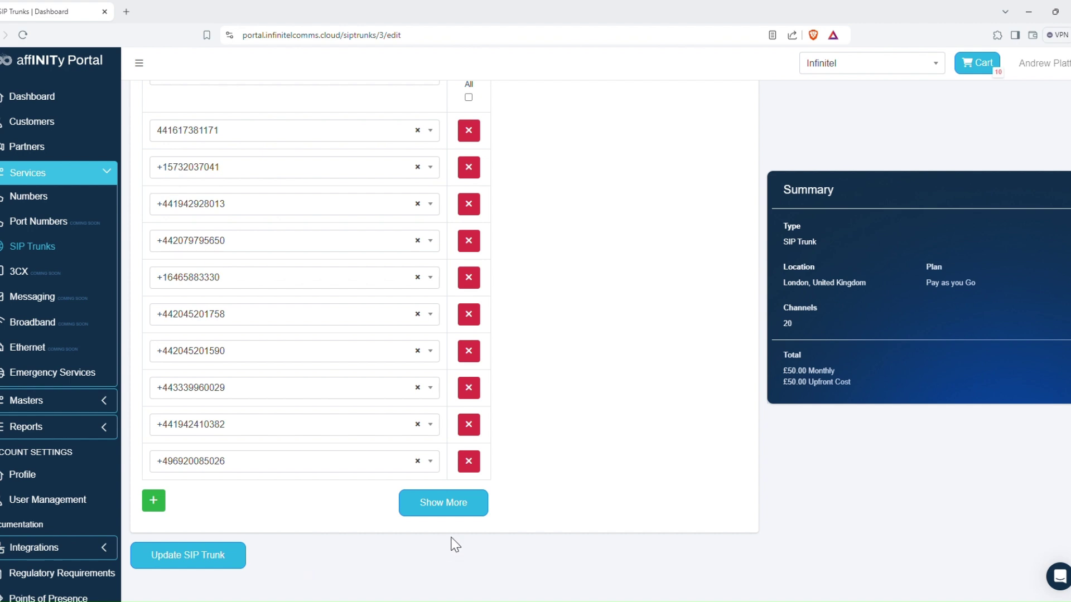
scroll(519, 369, "up", 3)
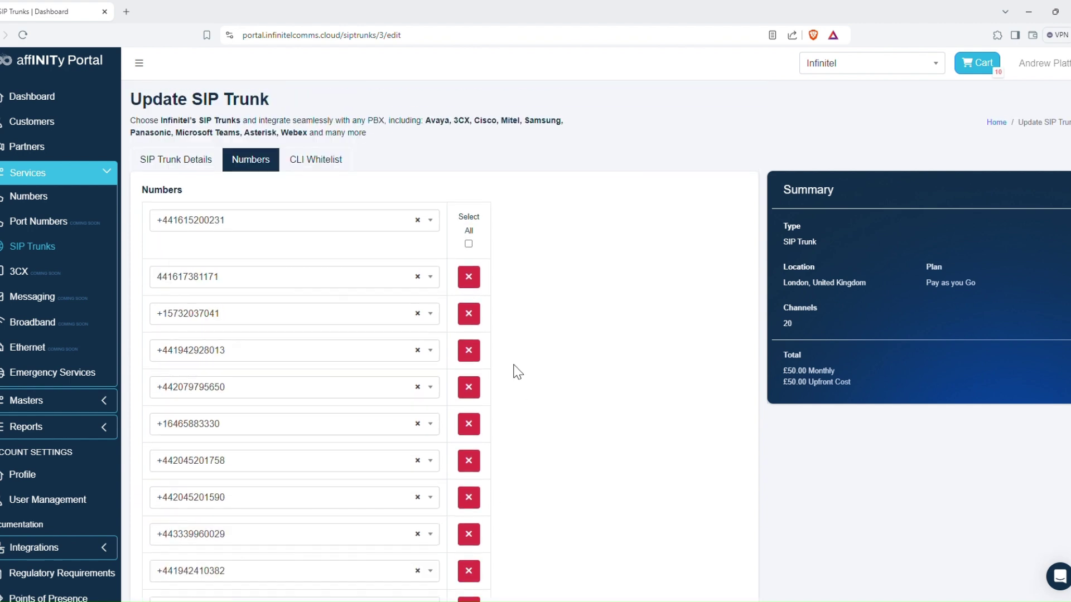
- Load the rest of the trunk's numbers with Show More
scroll(520, 369, "down", 3)
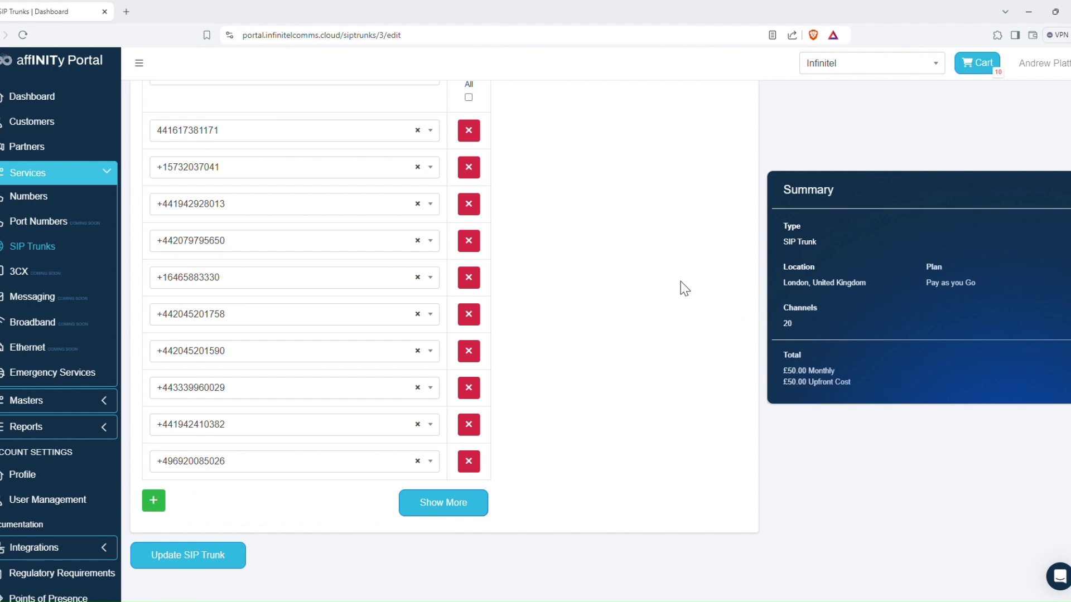
scroll(510, 271, "up", 1)
scroll(510, 271, "up", 2)
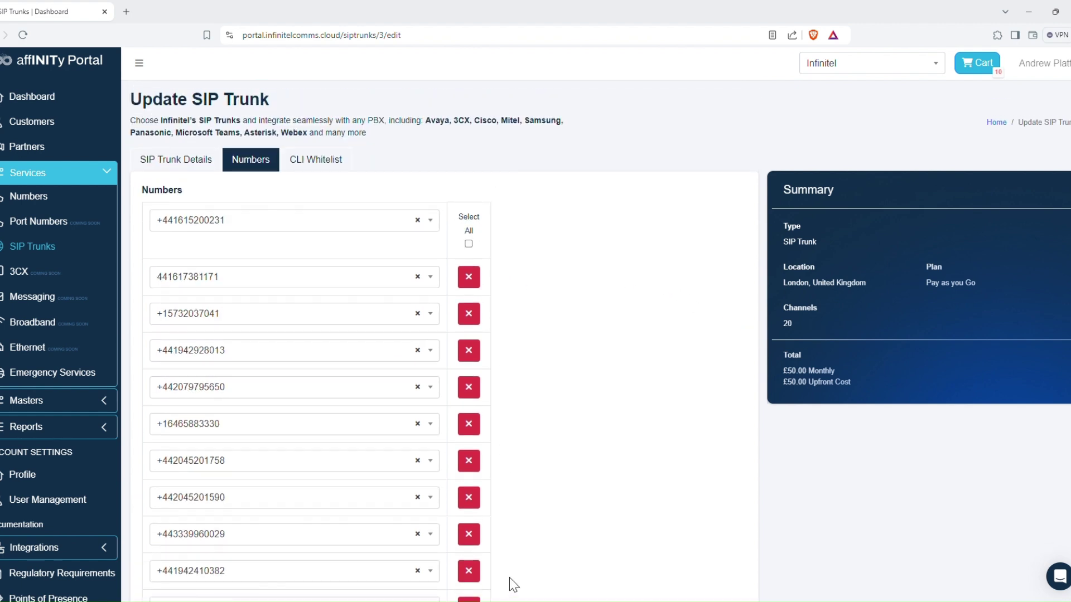
scroll(507, 582, "down", 1)
scroll(540, 558, "down", 2)
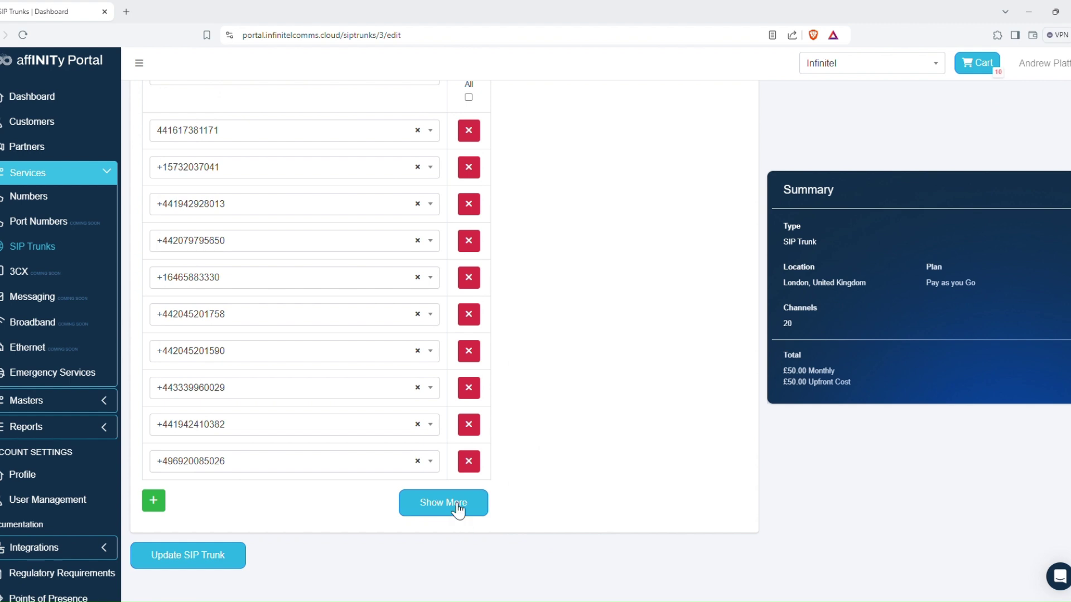
left_click(453, 510)
- View the trunk's CLI Whitelist, then go to the Emergency Services list
scroll(442, 485, "down", 8)
scroll(442, 512, "up", 3)
scroll(443, 512, "up", 8)
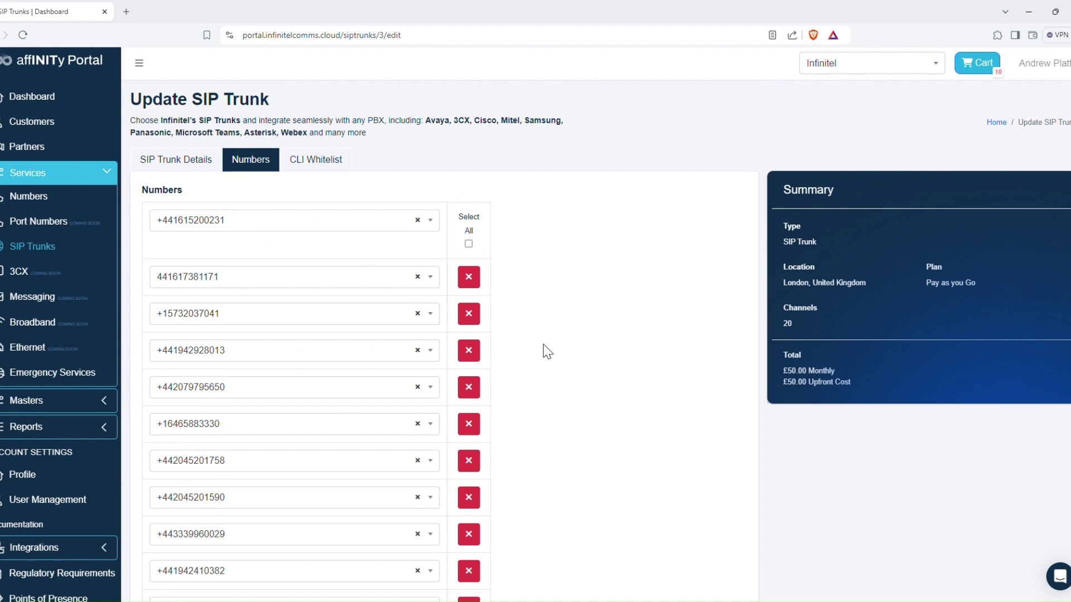
left_click(327, 162)
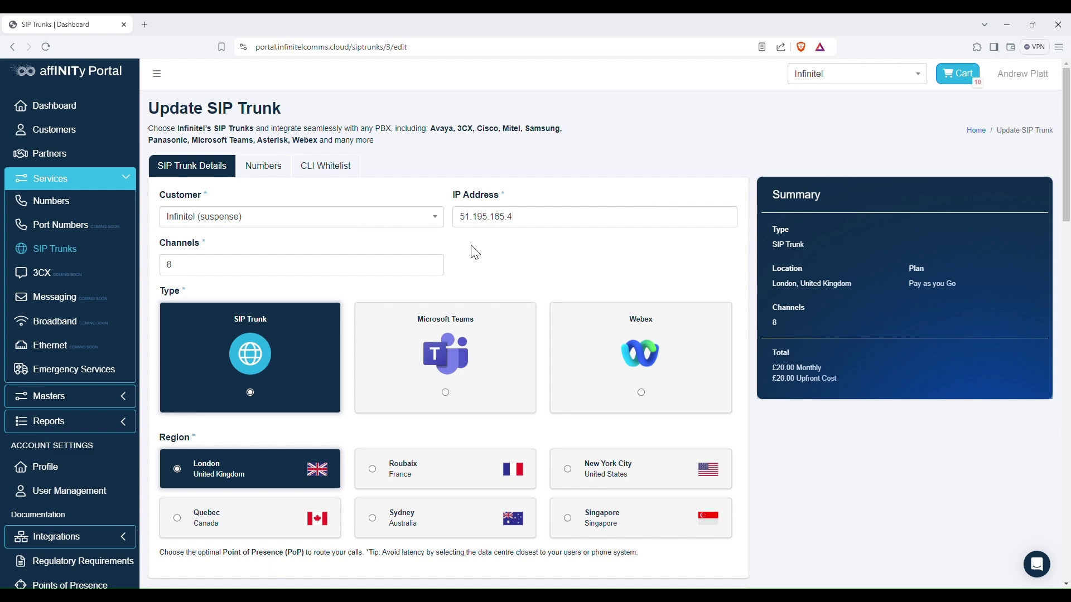
left_click(63, 371)
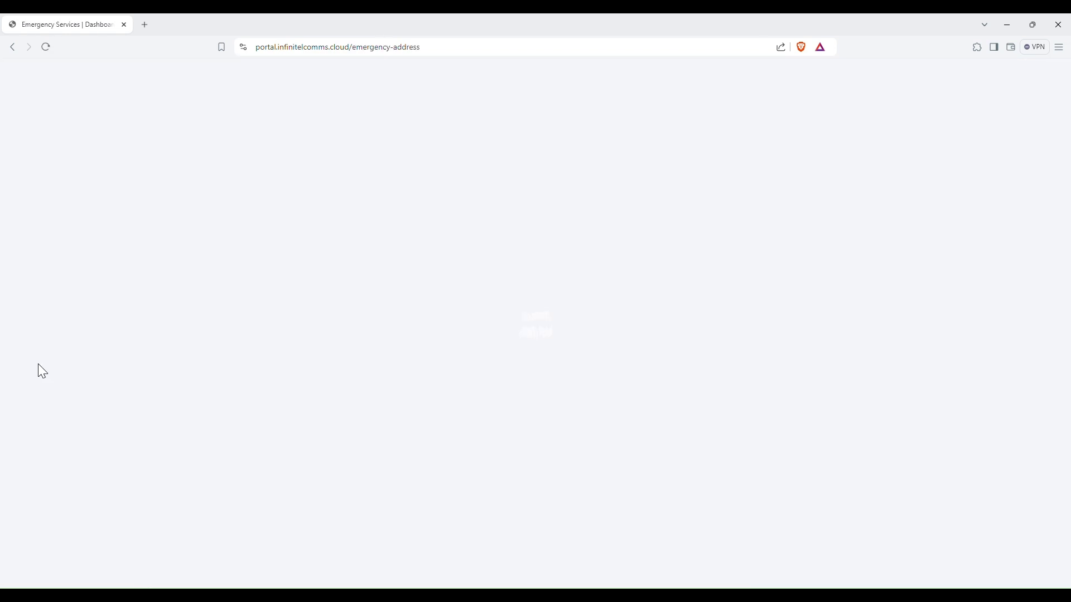
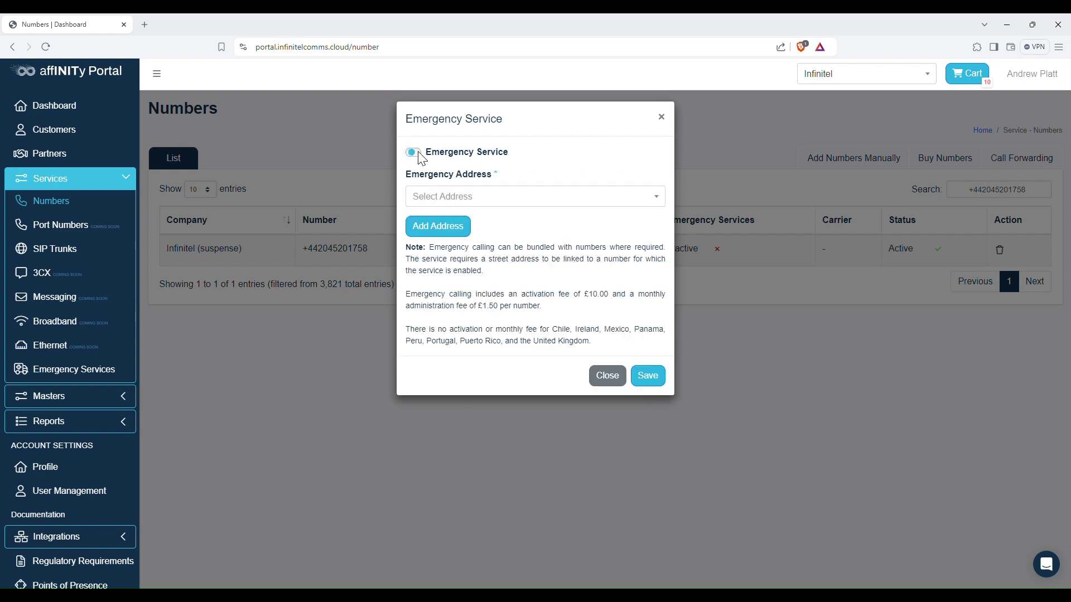
- Assign the saved Infinitel Wigan emergency address to the number and save it
left_click(515, 204)
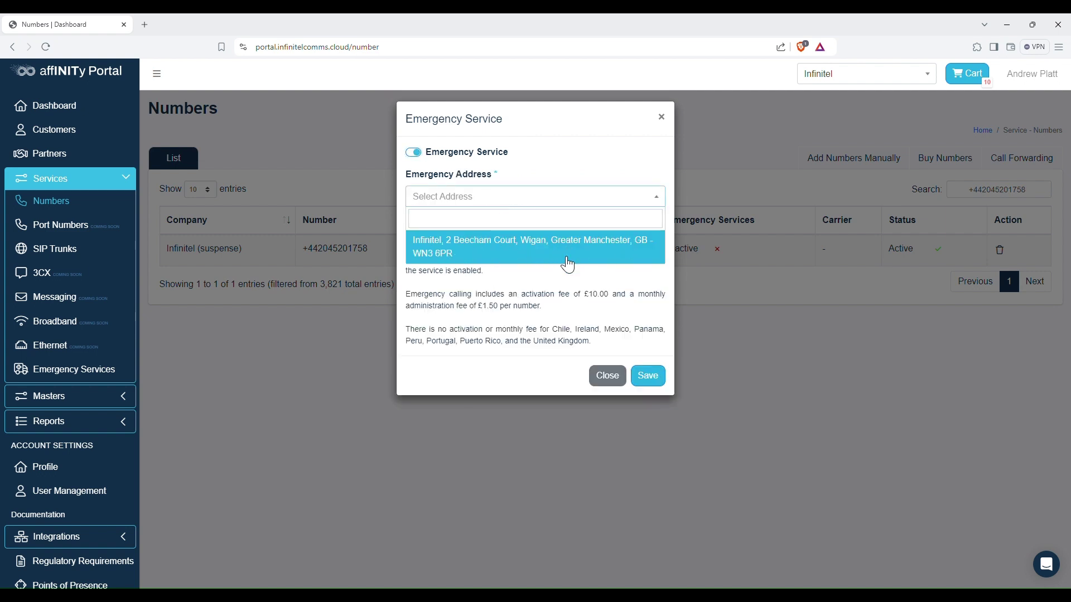
left_click(503, 252)
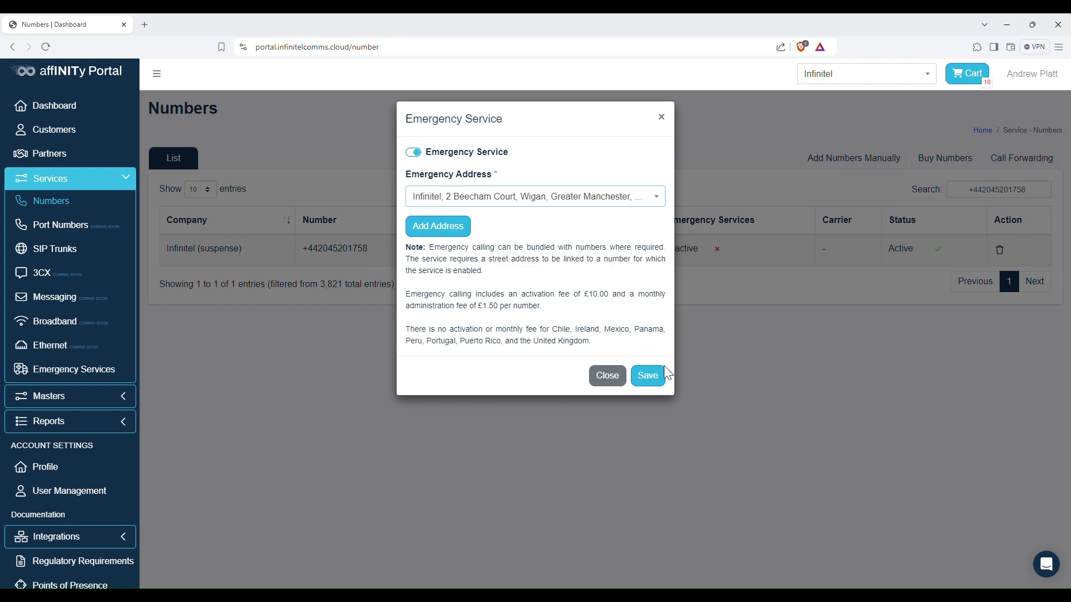
left_click(651, 374)
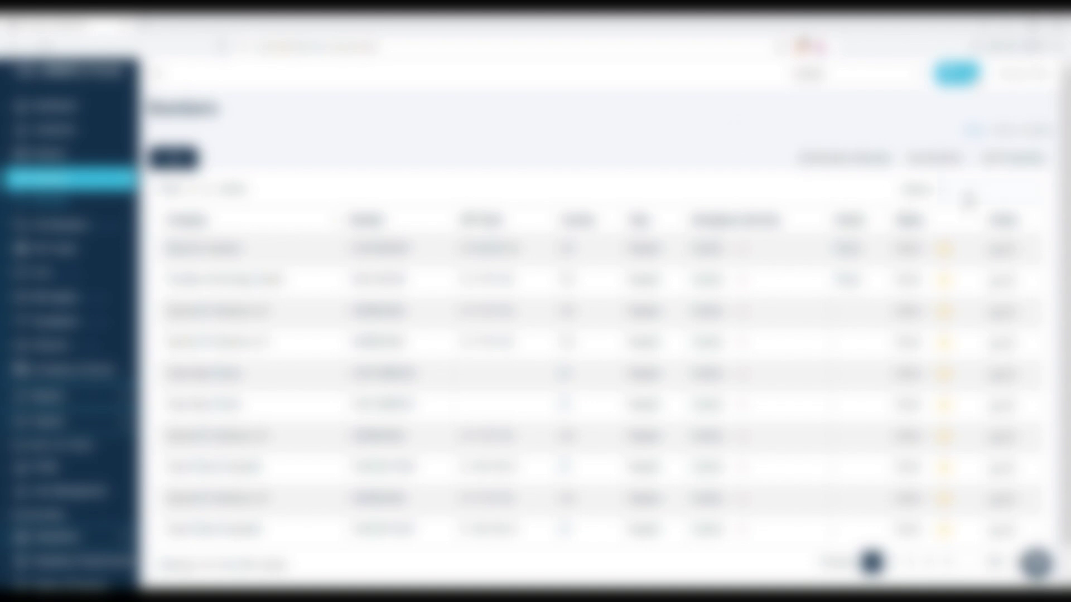
- Search the Numbers list for a pasted number, then start a new user in User Management
left_click(962, 199)
key("ctrl+v")
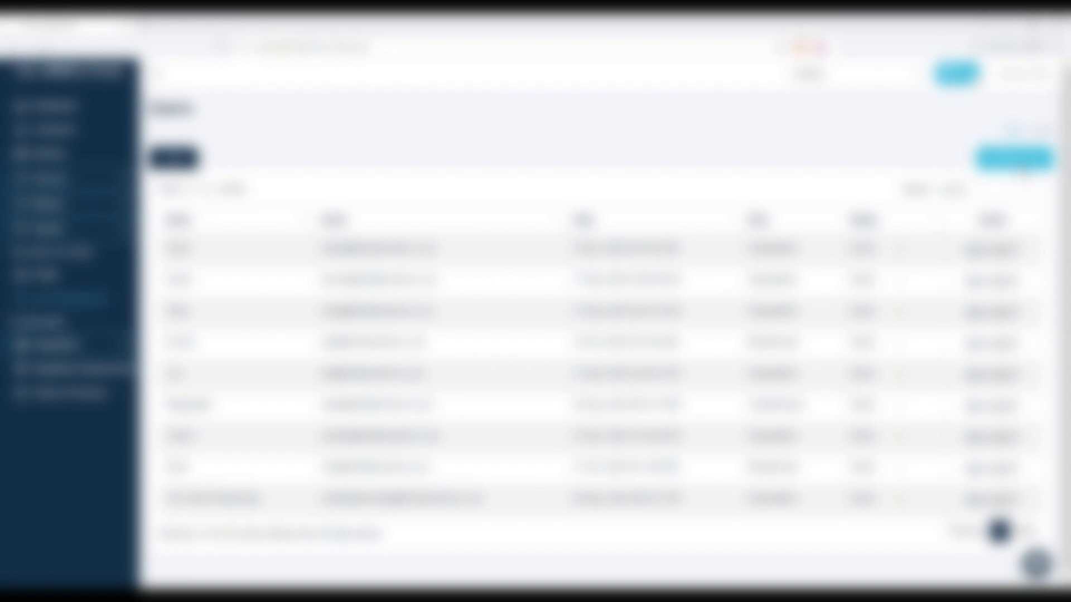
left_click(1014, 159)
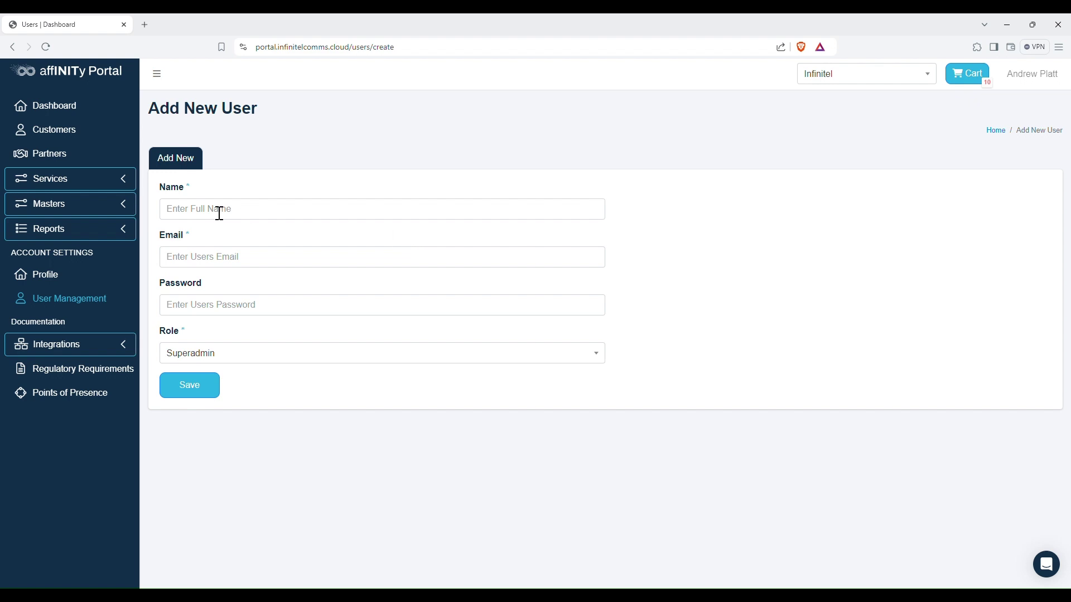
- Leave Name and Email empty and list the Role options: Superadmin, Reselleruser, Customeruser
left_click(292, 214)
left_click(273, 266)
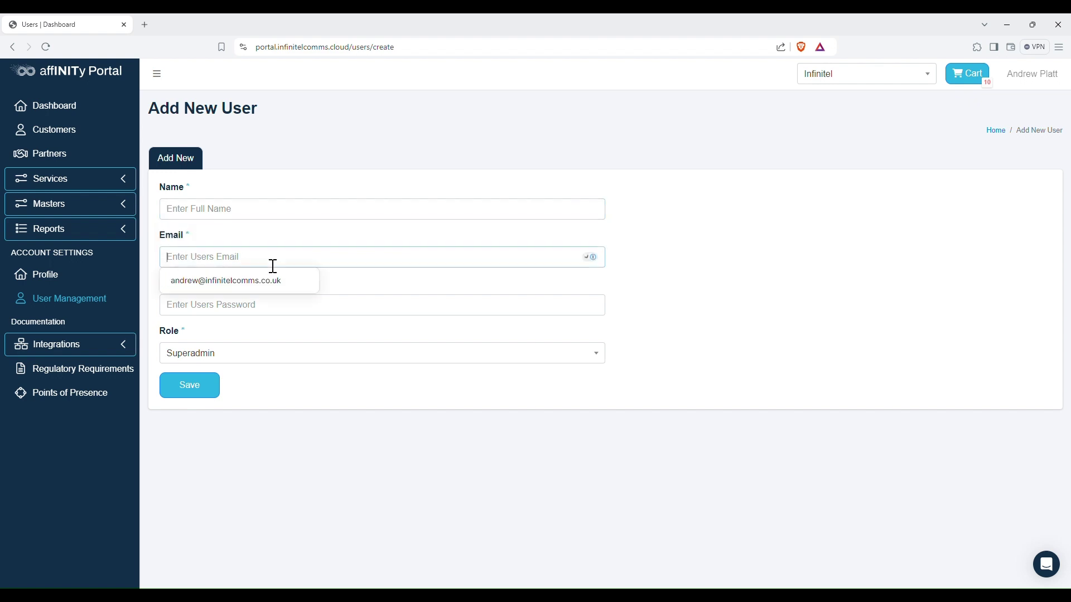
left_click(262, 337)
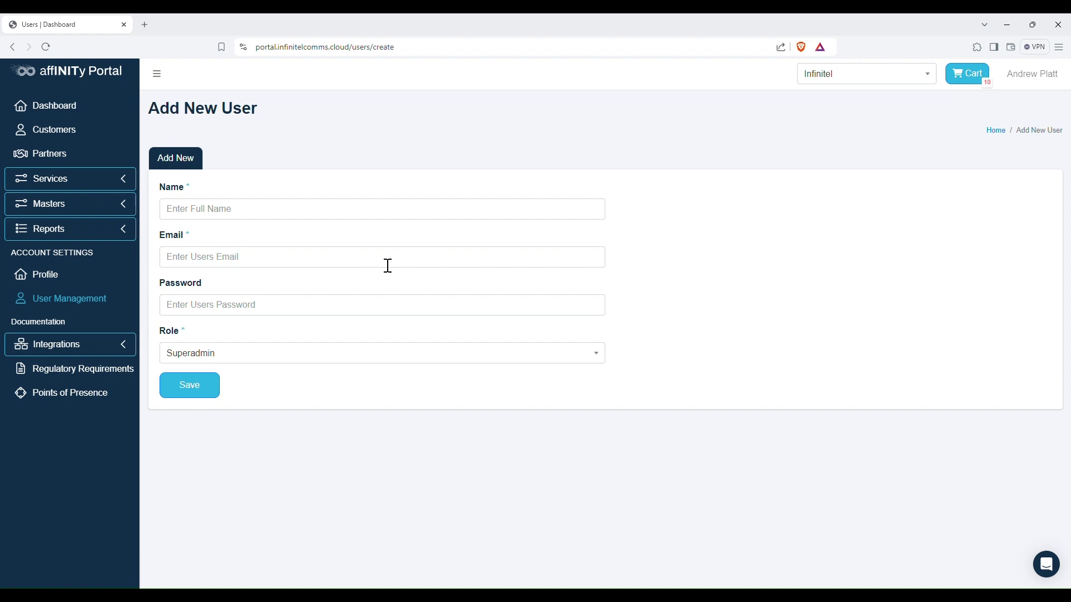
left_click(586, 357)
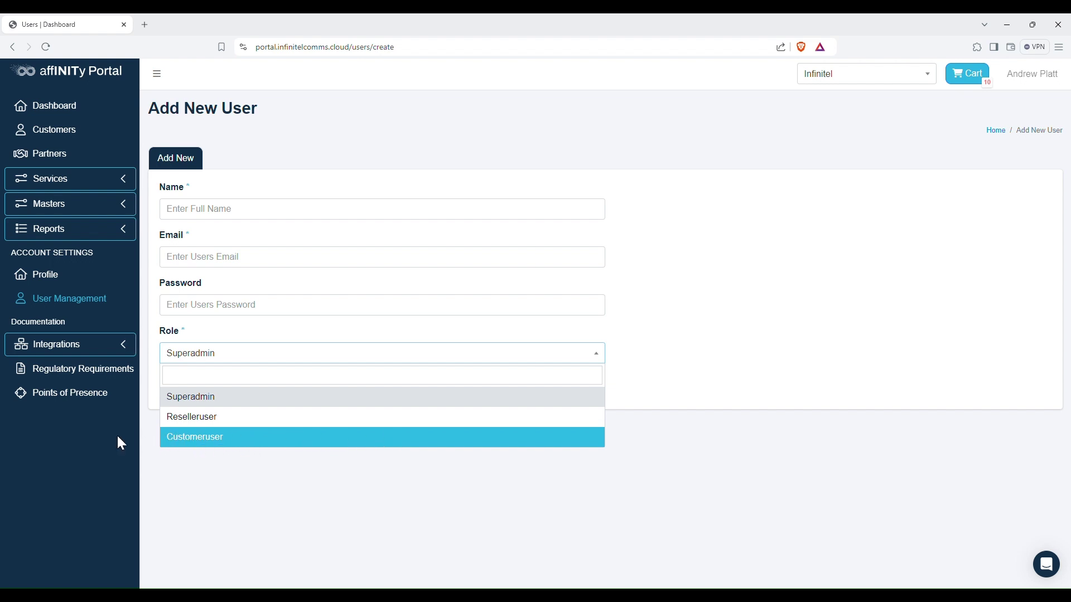
- Keep Superadmin as the role and open the Points of Presence documentation
left_click(239, 470)
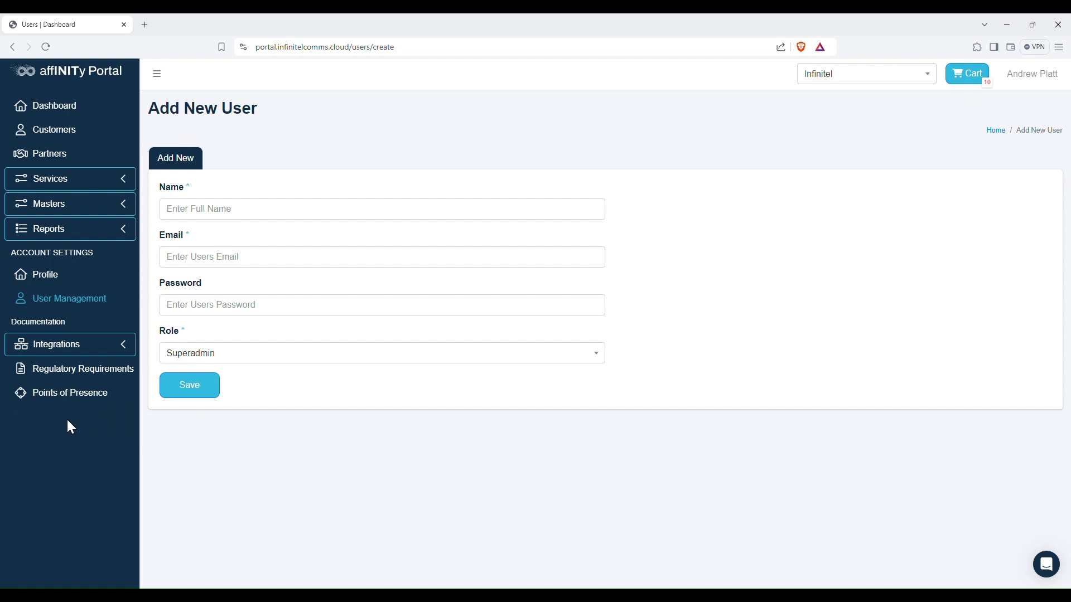
left_click(73, 393)
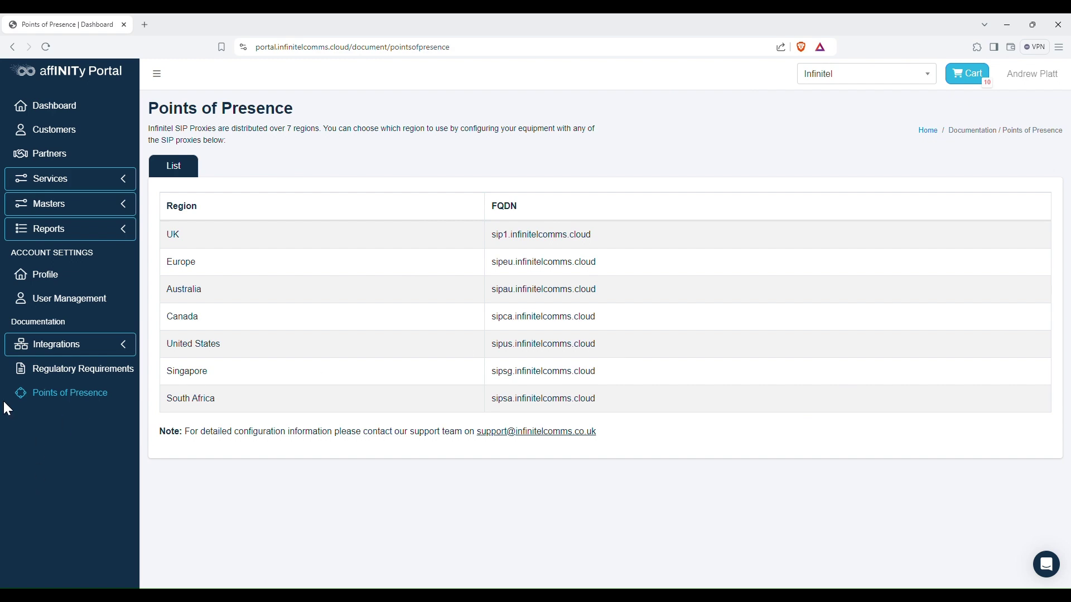
- Open the Regulatory Requirements documentation page
left_click(51, 371)
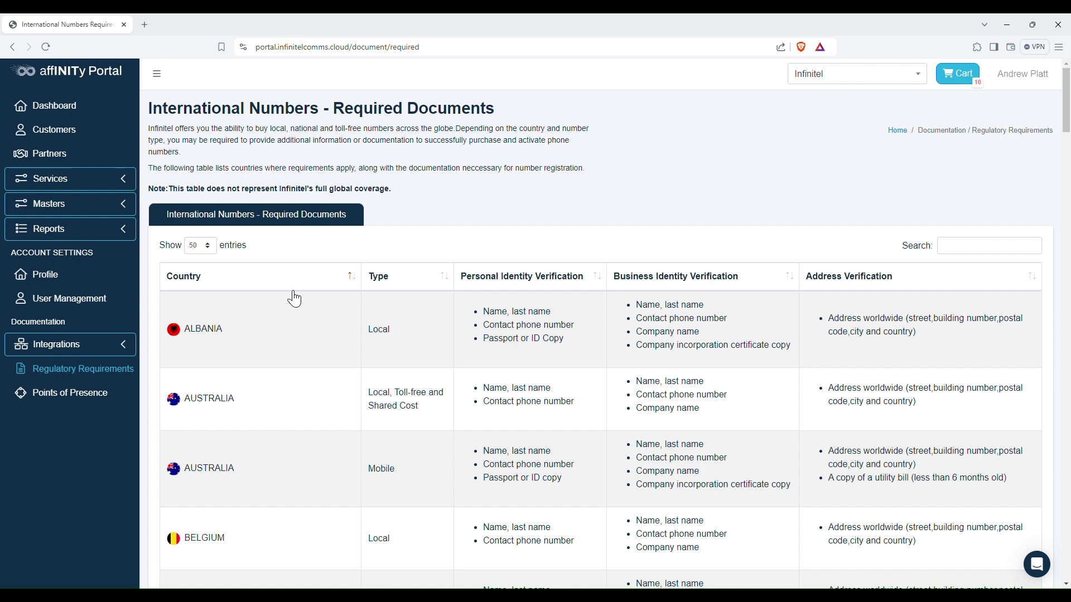
- Expand the Integrations group in the sidebar's Documentation section
left_click(125, 346)
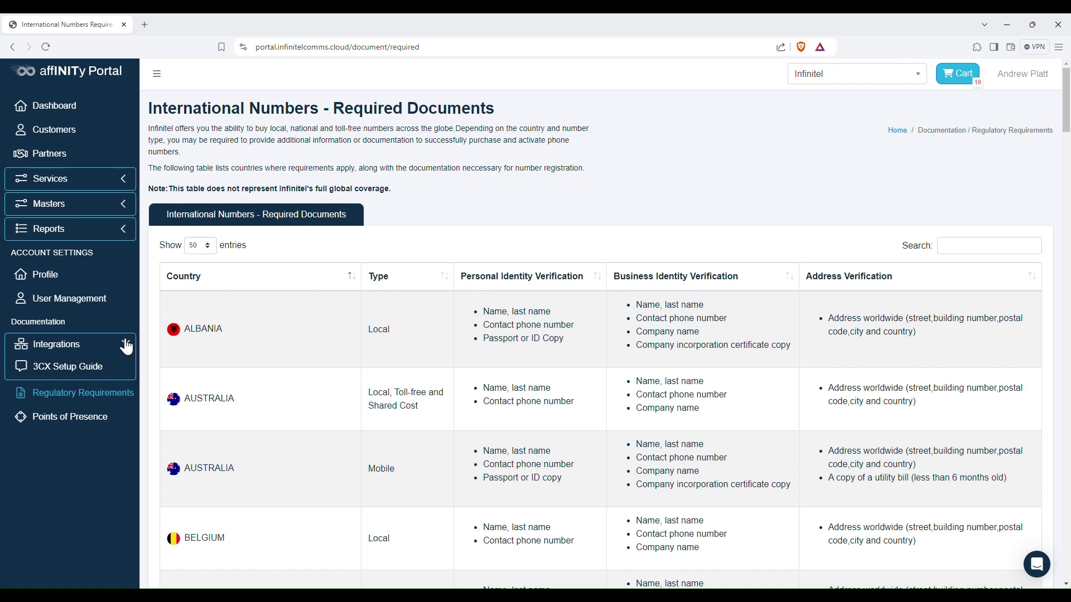
- Open the 3CX Setup Guide, scroll through it, and return to the top
left_click(68, 364)
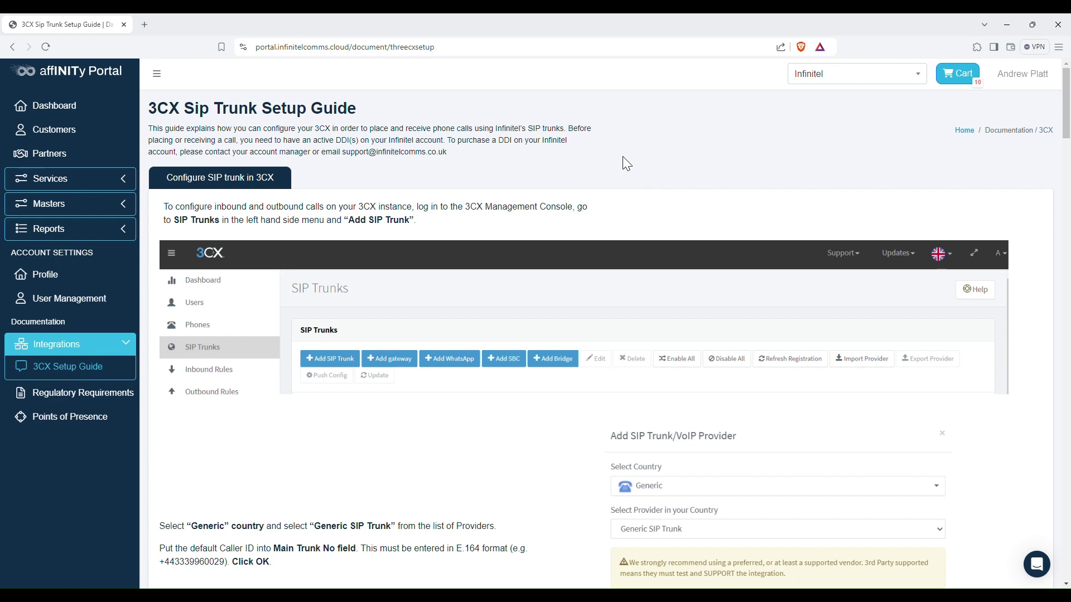
scroll(622, 156, "down", 10)
scroll(619, 170, "down", 17)
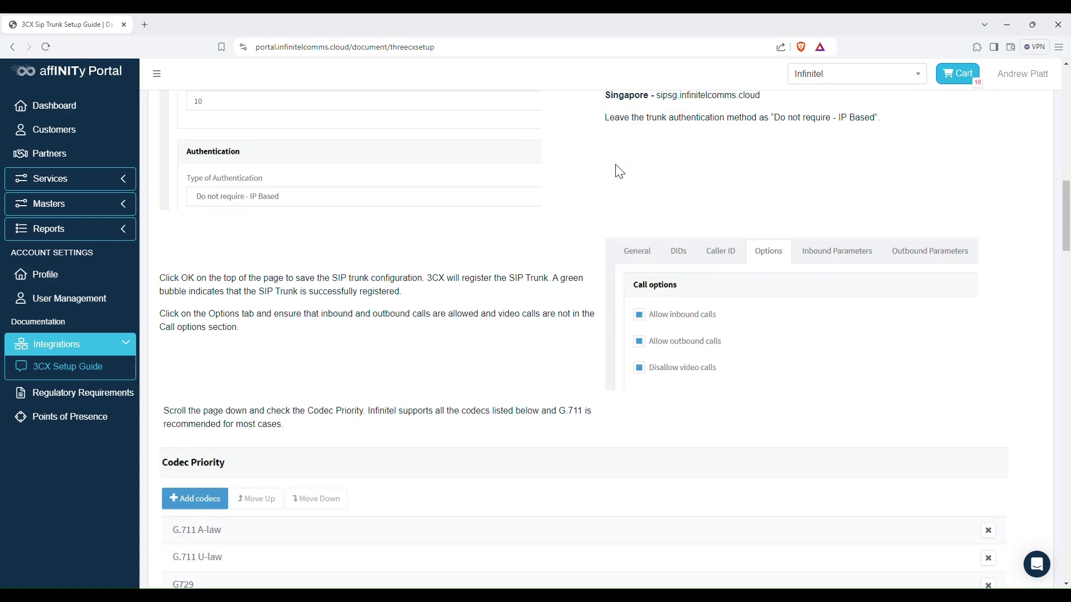
scroll(619, 172, "down", 20)
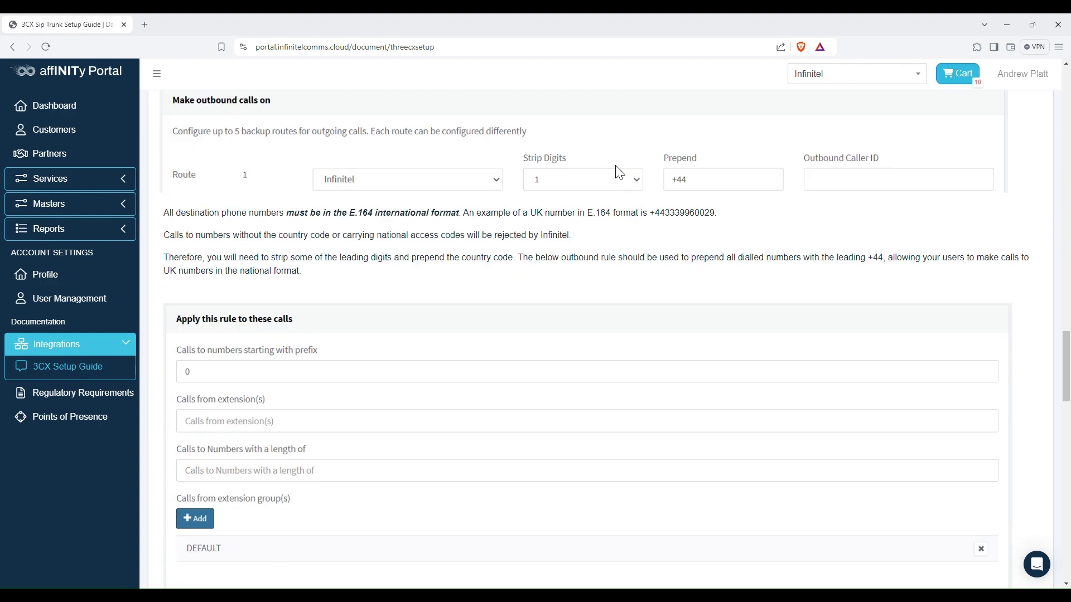
scroll(619, 170, "down", 10)
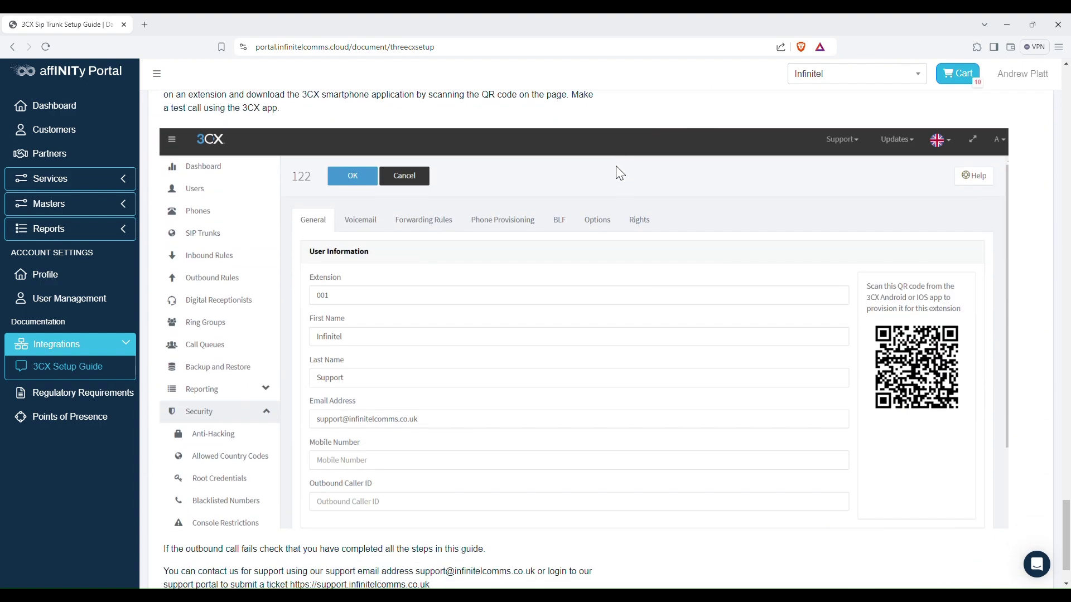
scroll(618, 170, "up", 20)
scroll(619, 173, "up", 20)
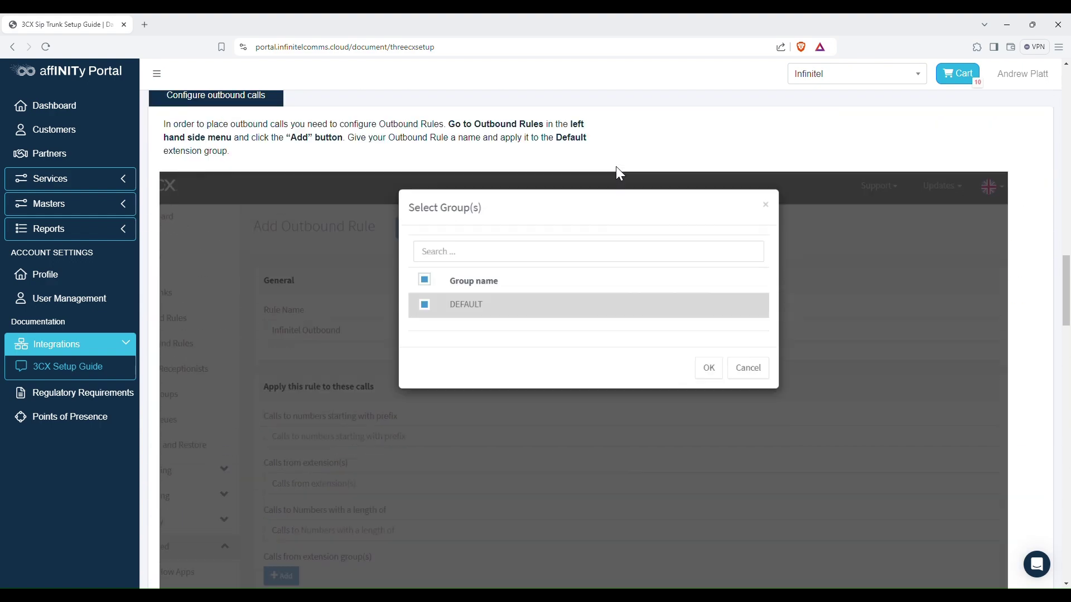
scroll(620, 173, "up", 20)
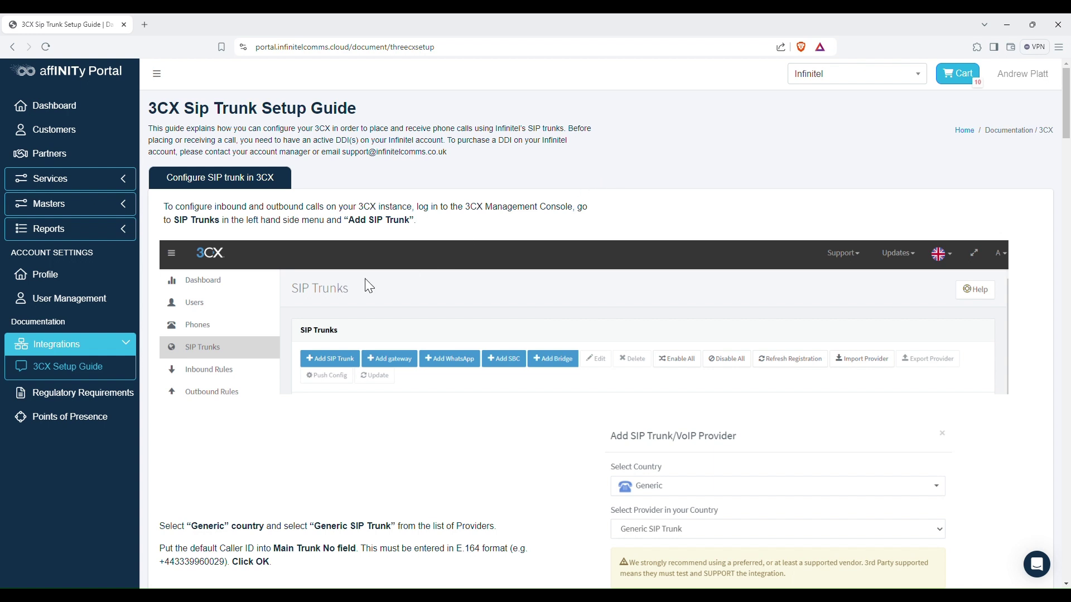
- Collapse the Integrations group and scroll down to the Generic SIP Trunk step
left_click(126, 346)
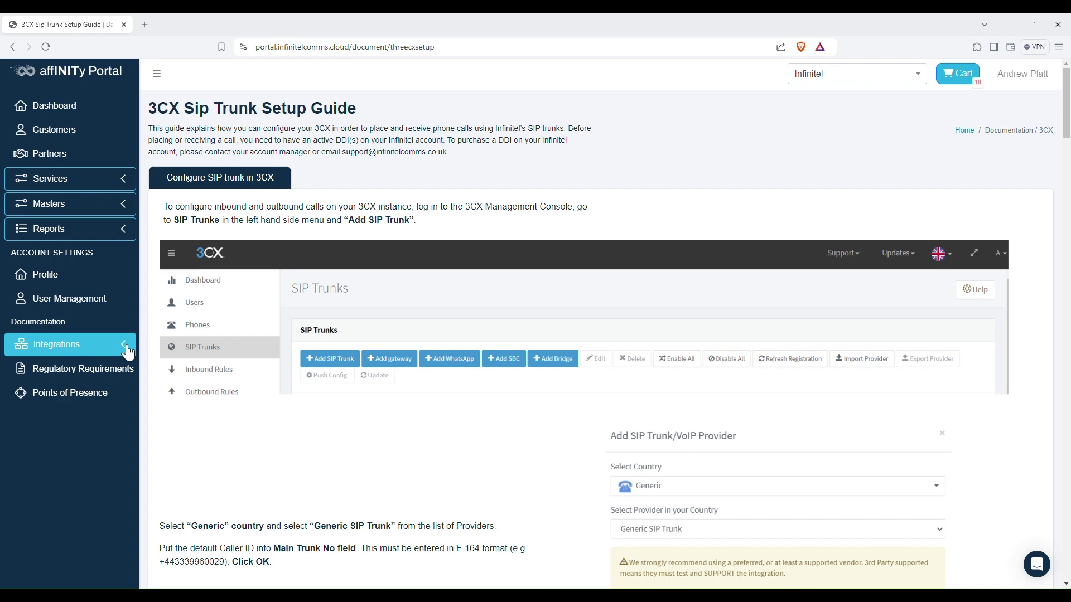
scroll(649, 121, "down", 2)
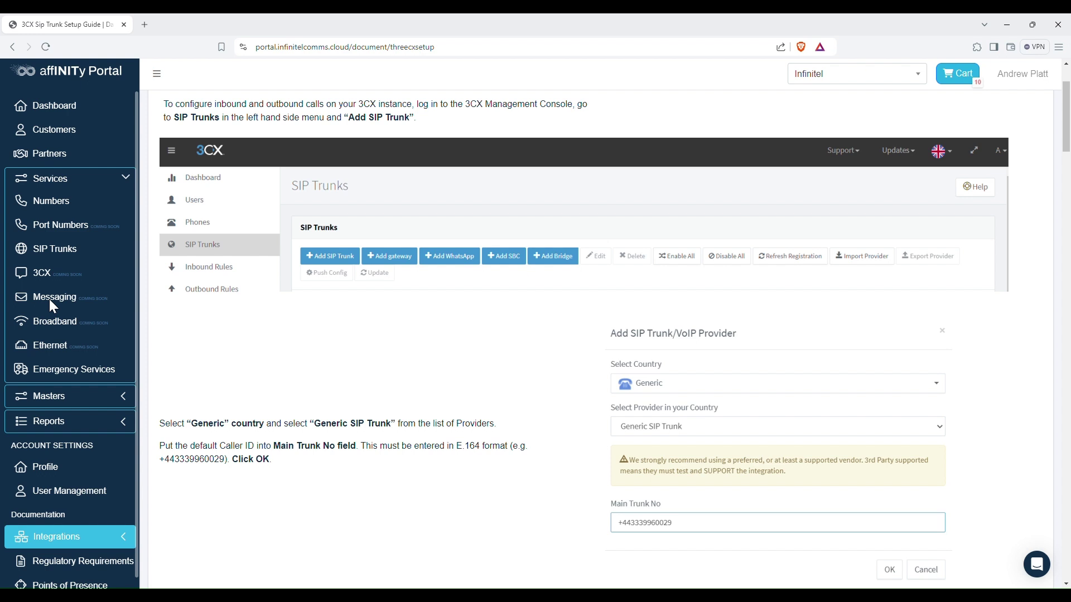
scroll(49, 299, "up", 1)
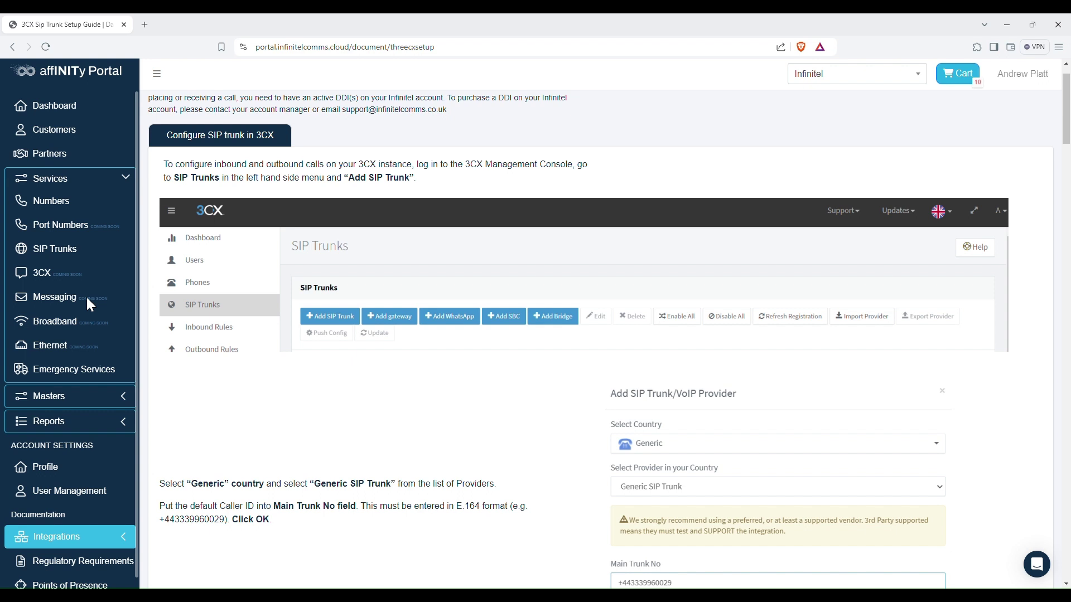
scroll(87, 300, "up", 1)
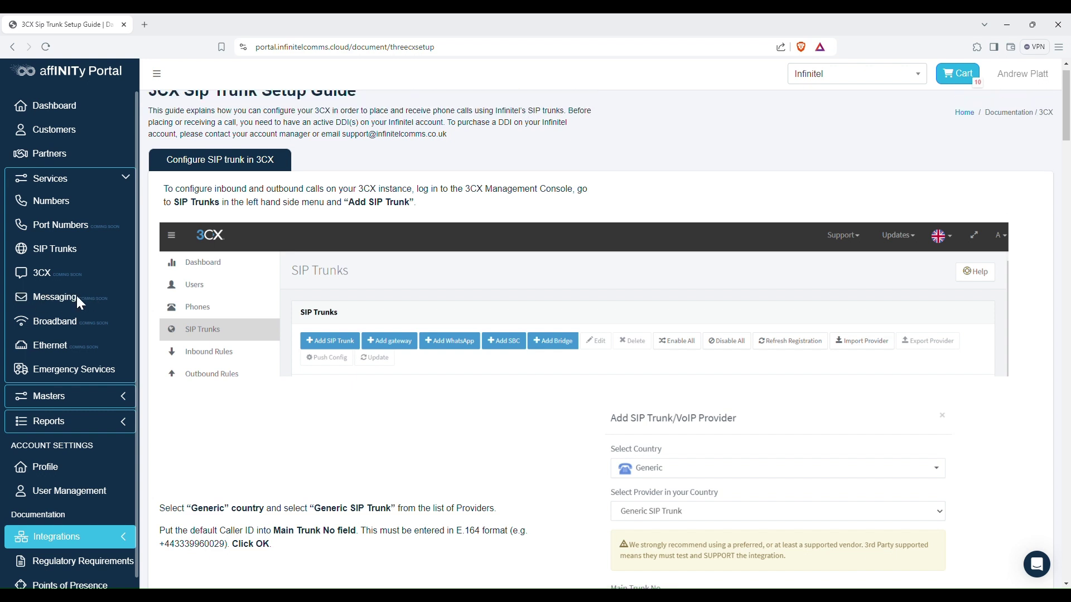